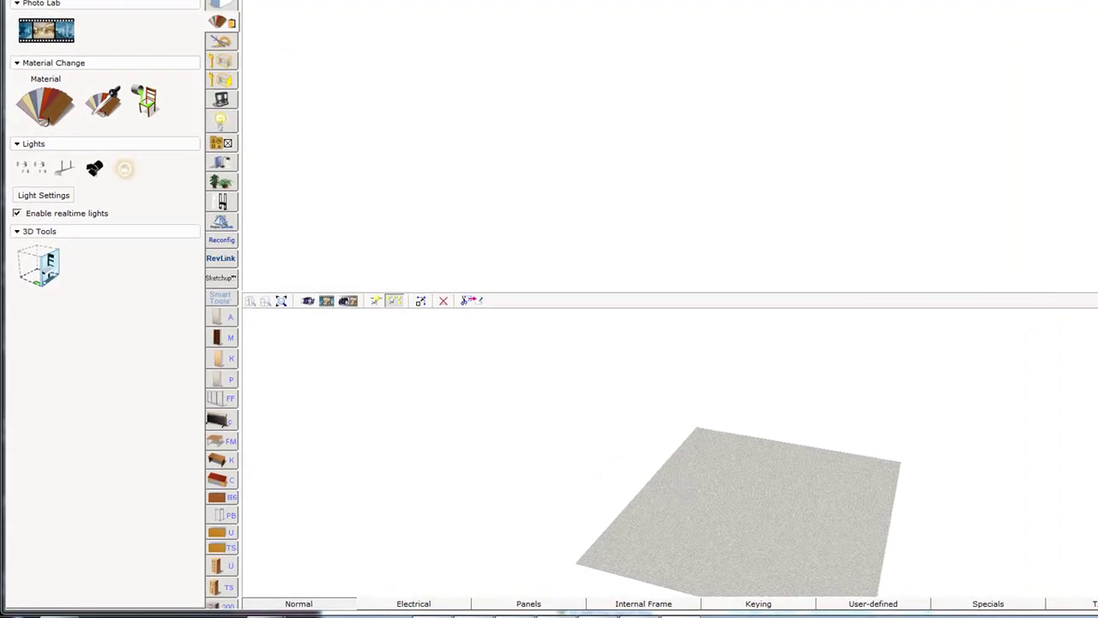
- Bring the browser window with the Swopper products page into view, look at the stools, and move the window away
drag(0, 86, 644, 34)
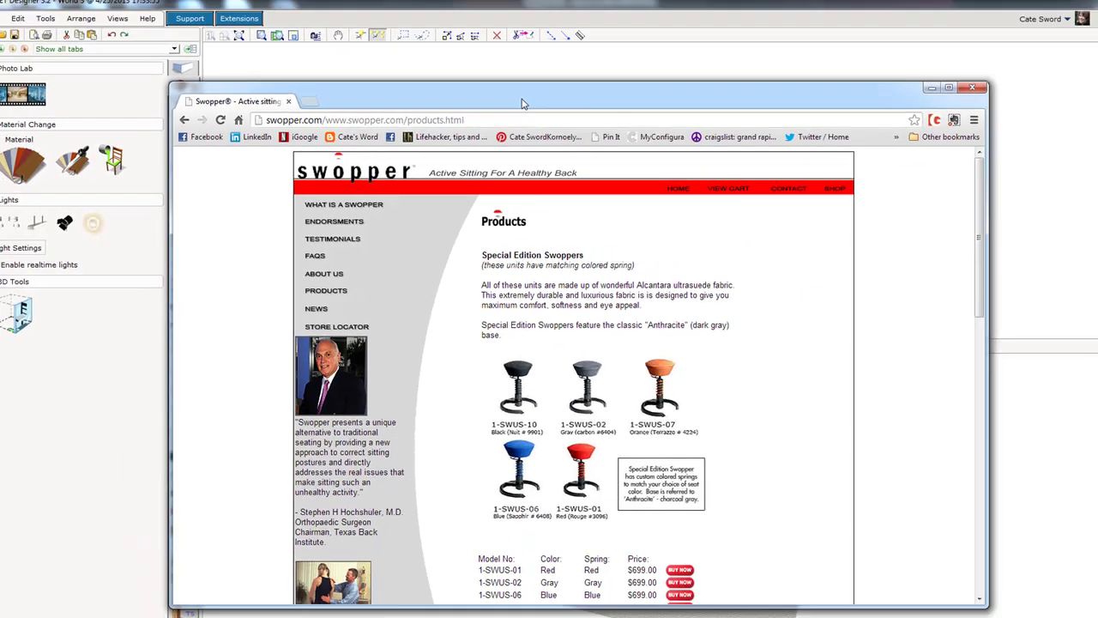
drag(615, 54, 43, 126)
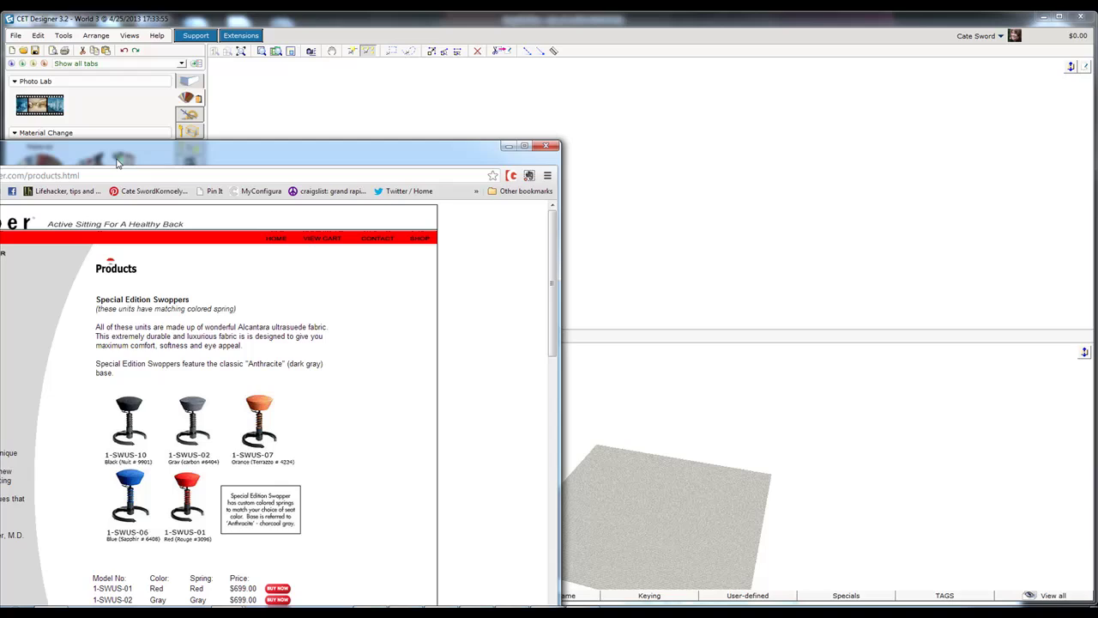
drag(117, 161, 0, 240)
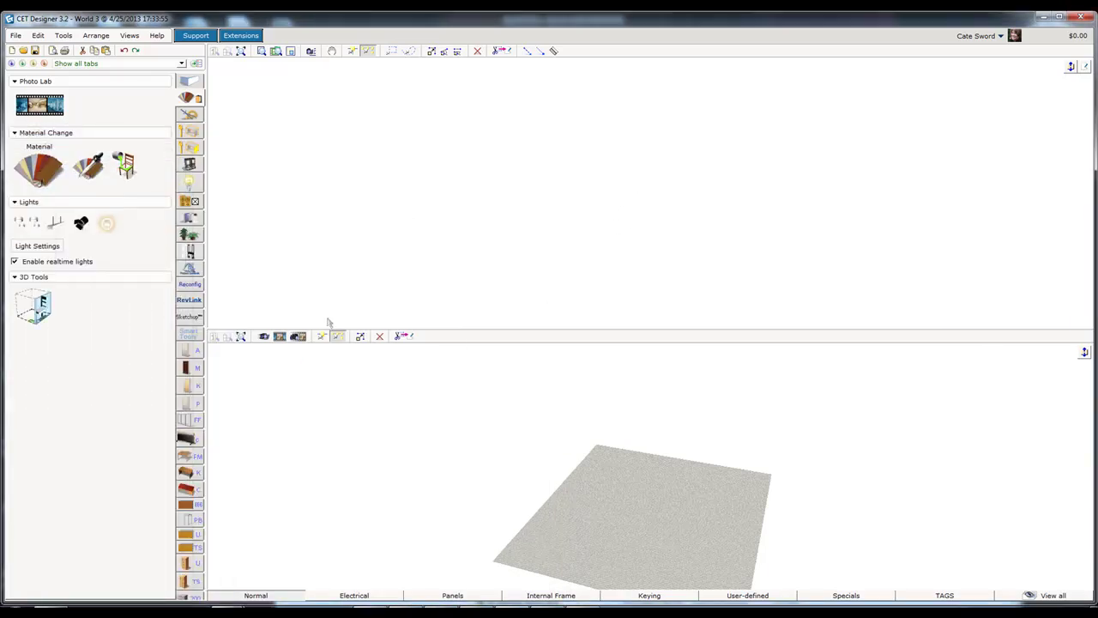
- Insert Swopper.dwg from the AutoCAD drawings folder into the plan view
key(alt+Tab)
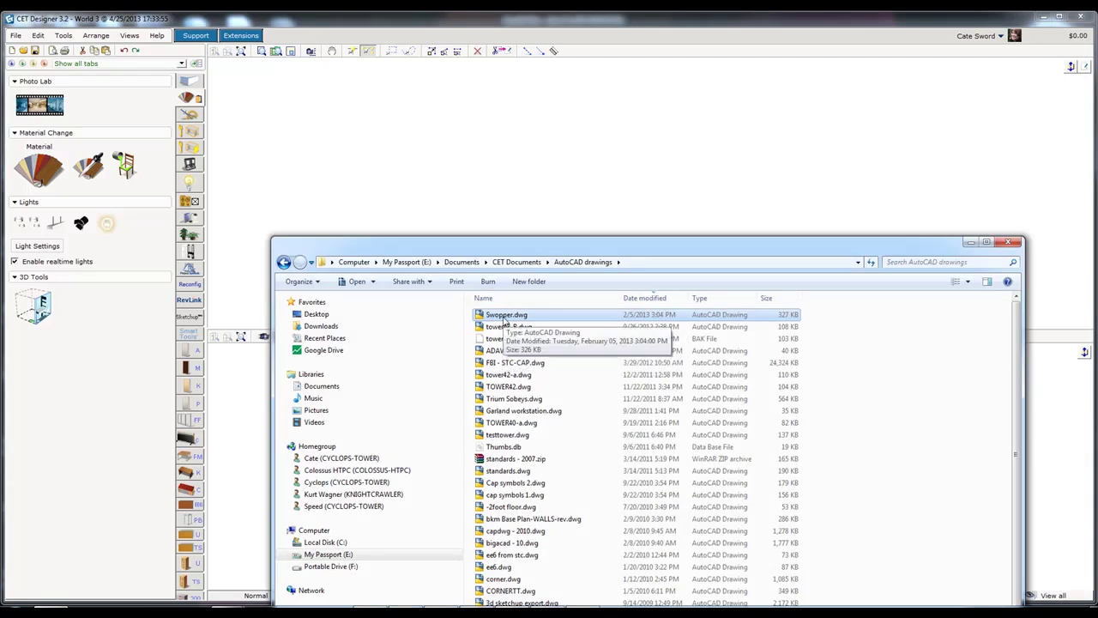
click(453, 162)
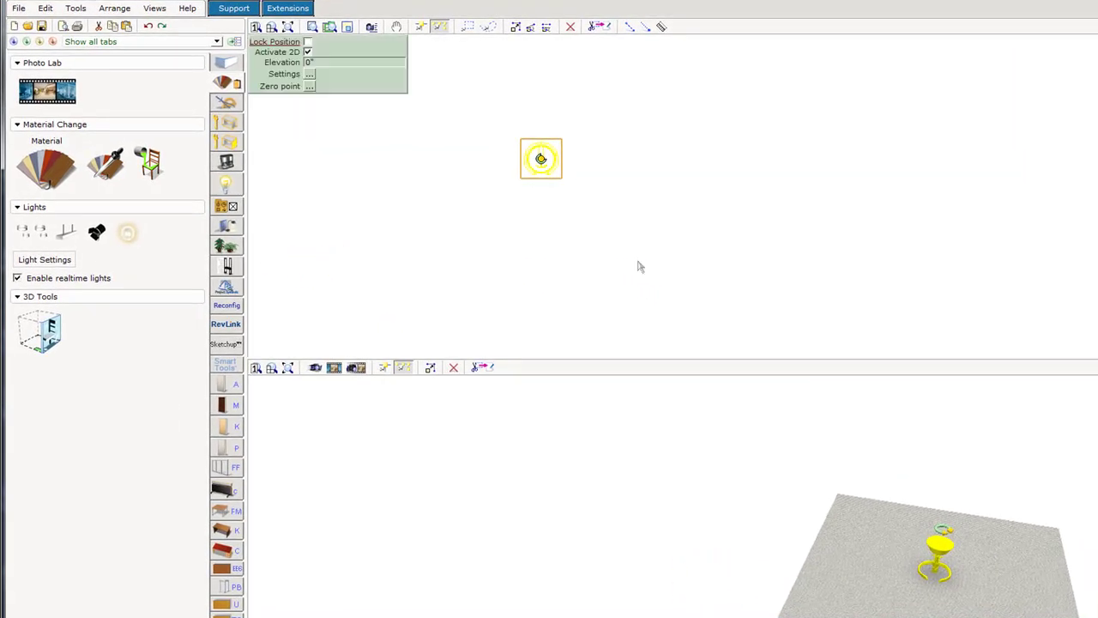
scroll(906, 566, up, 2)
middle_drag(906, 566, 598, 537)
scroll(590, 534, down, 1)
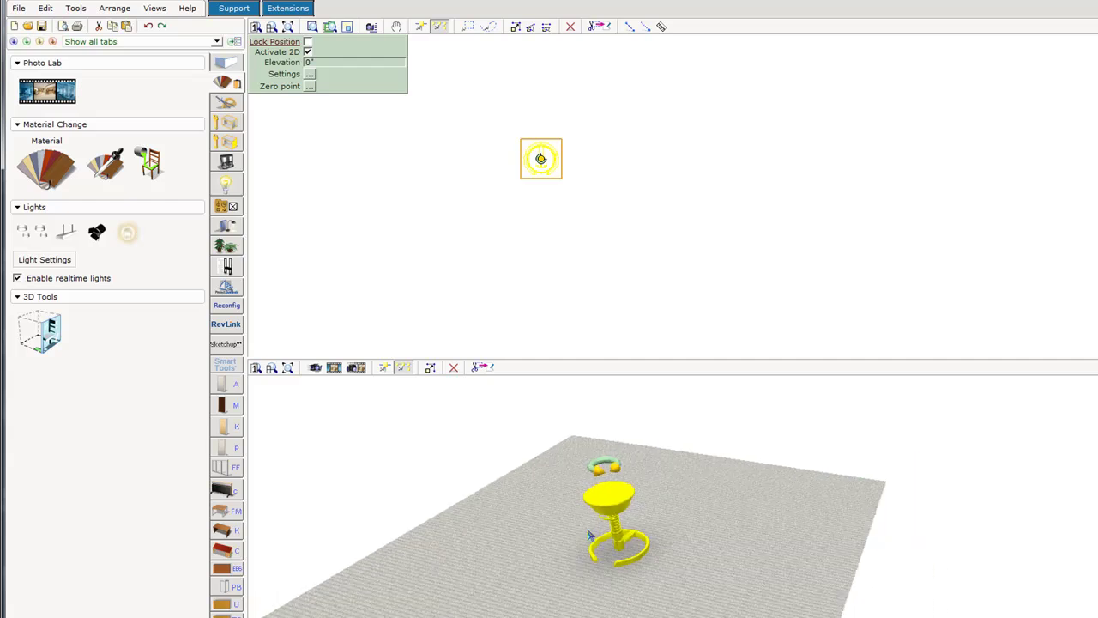
scroll(590, 535, up, 3)
scroll(541, 182, up, 1)
scroll(563, 158, up, 3)
middle_drag(562, 202, 701, 291)
scroll(668, 297, up, 2)
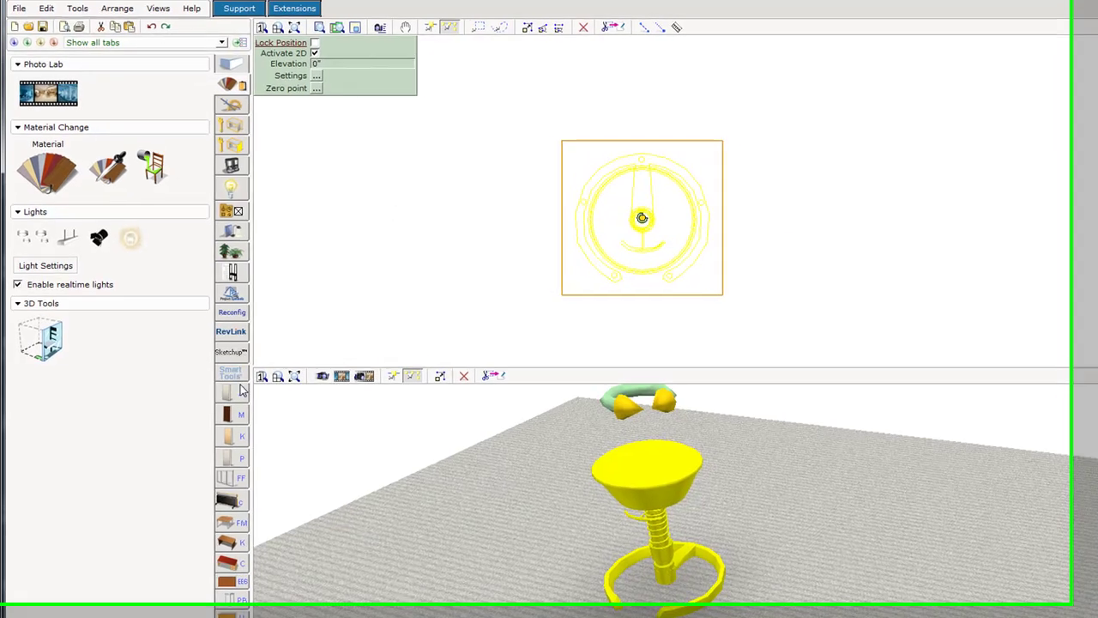
- Open the NL1 National Seating catalog in the ProjectSymbols Catalog Viewer
click(238, 307)
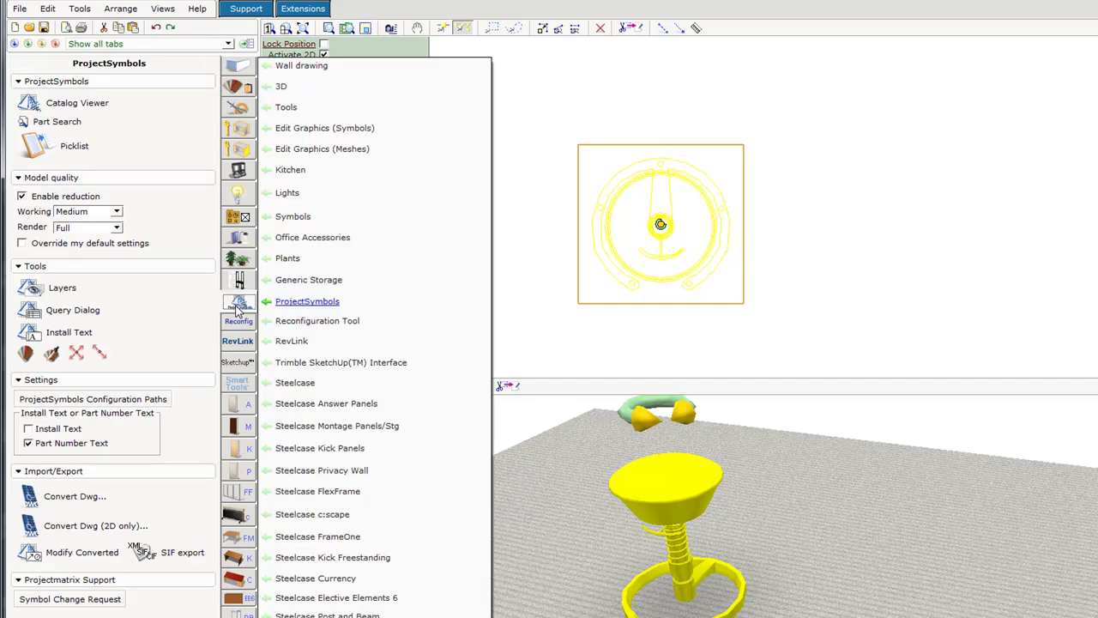
click(72, 110)
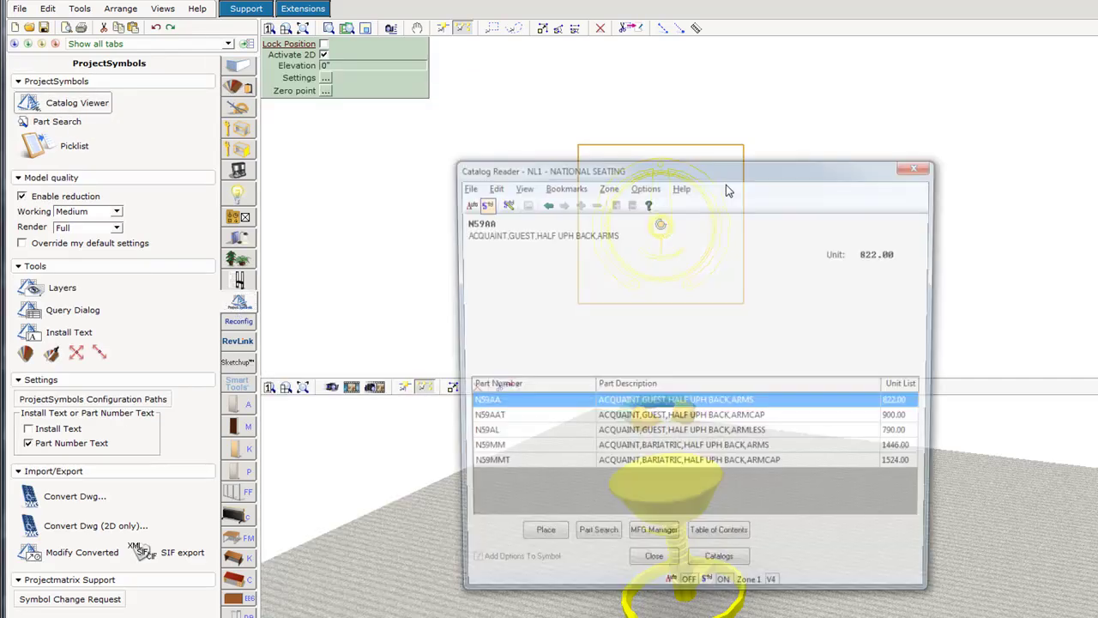
click(721, 570)
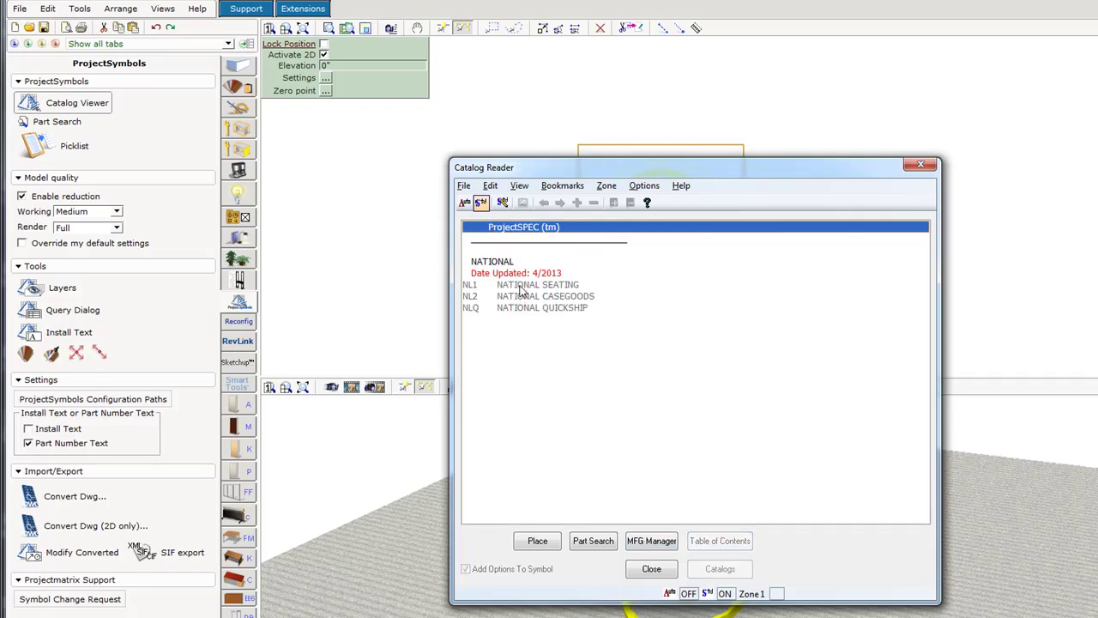
double_click(520, 285)
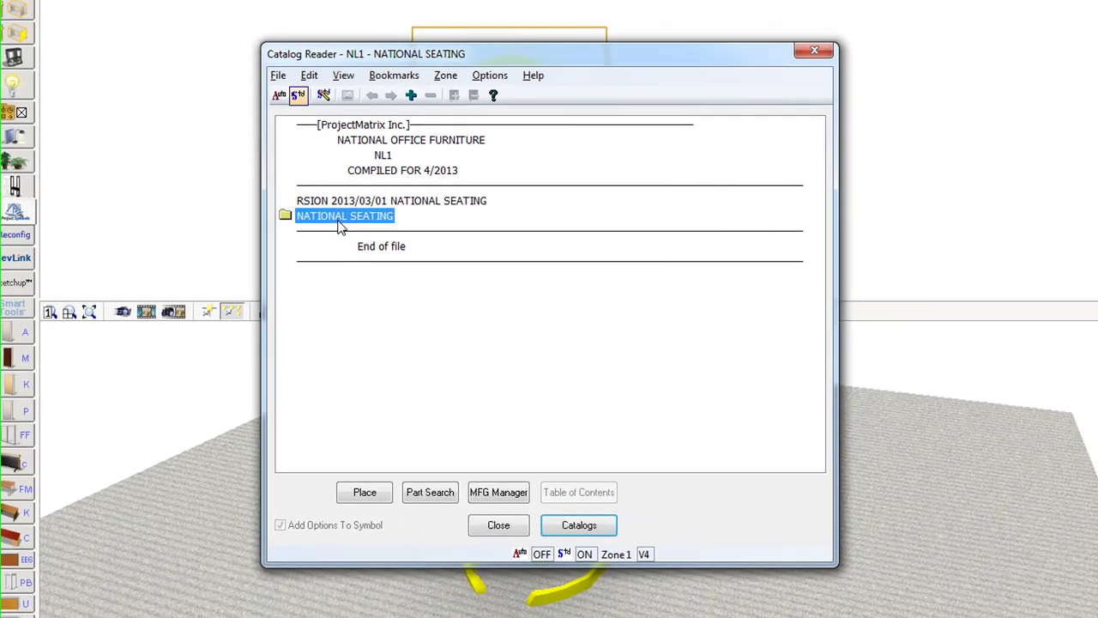
- Browse the National Seating standard models to the Acquaint half upholstered back parts with no contrasting fabric
double_click(340, 225)
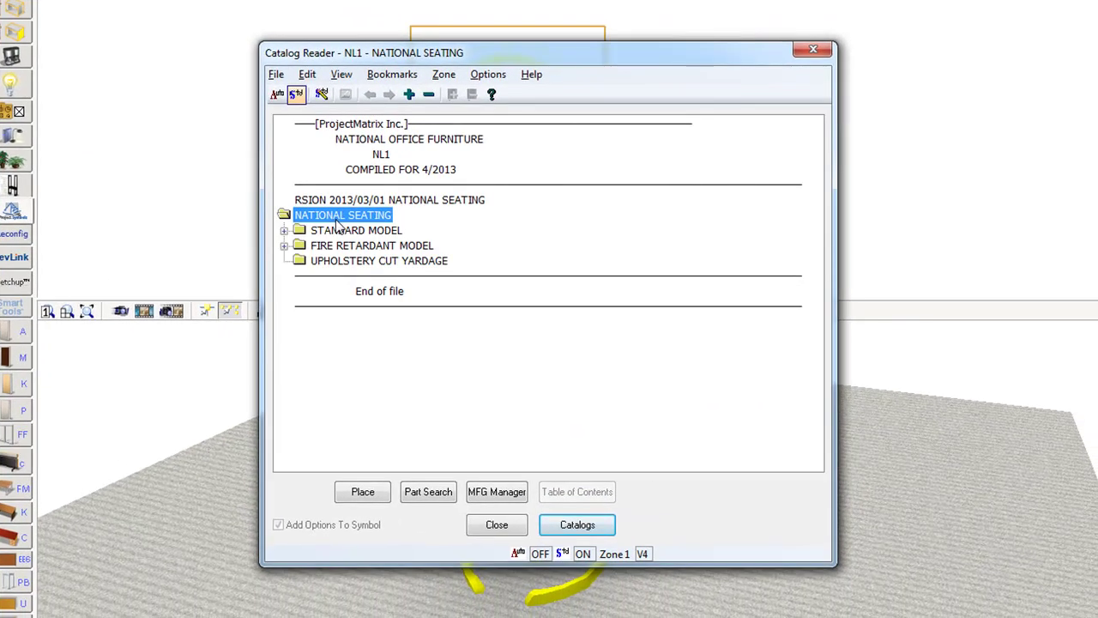
double_click(339, 233)
double_click(348, 141)
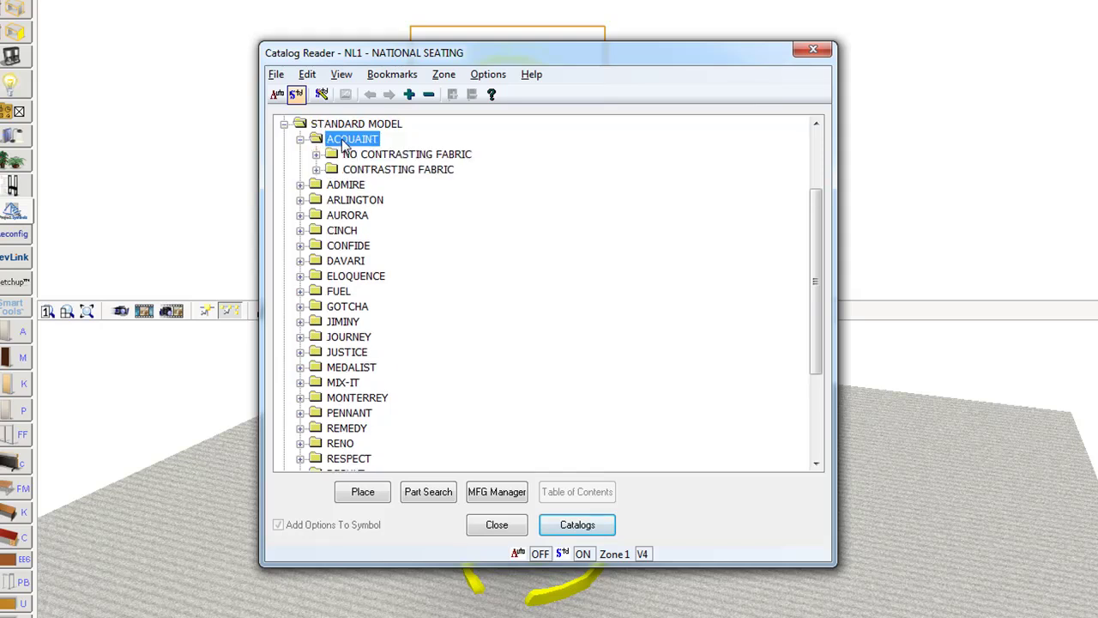
double_click(369, 155)
double_click(399, 170)
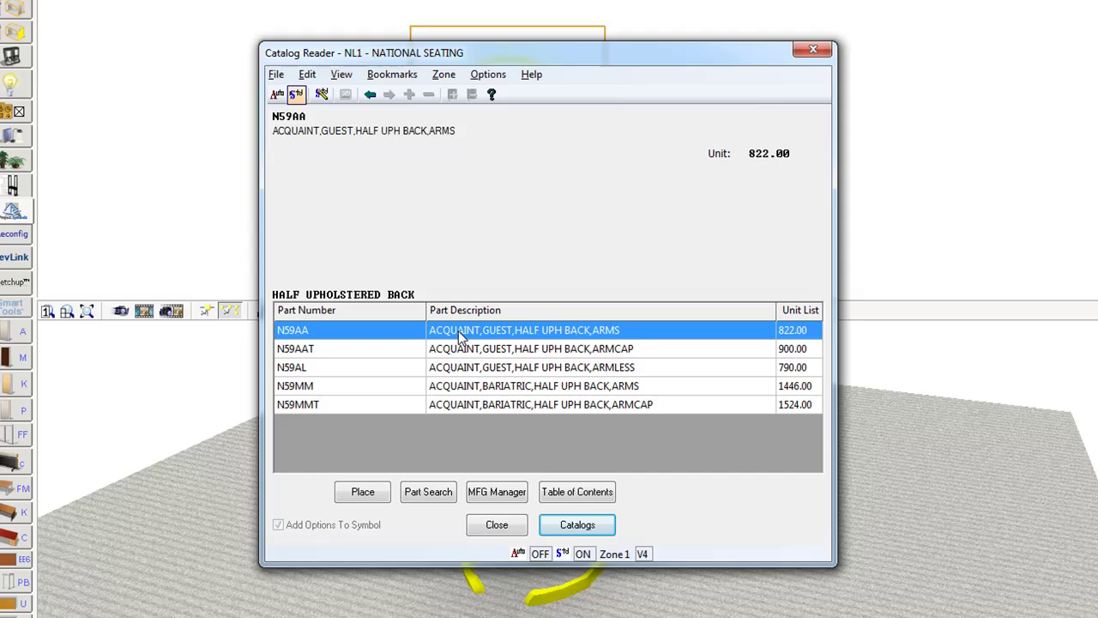
- Choose Acquaint guest chair N59AA with Grade 1 upholstery in Speedway Pace Car, accept it, and place it beside the stool
double_click(461, 337)
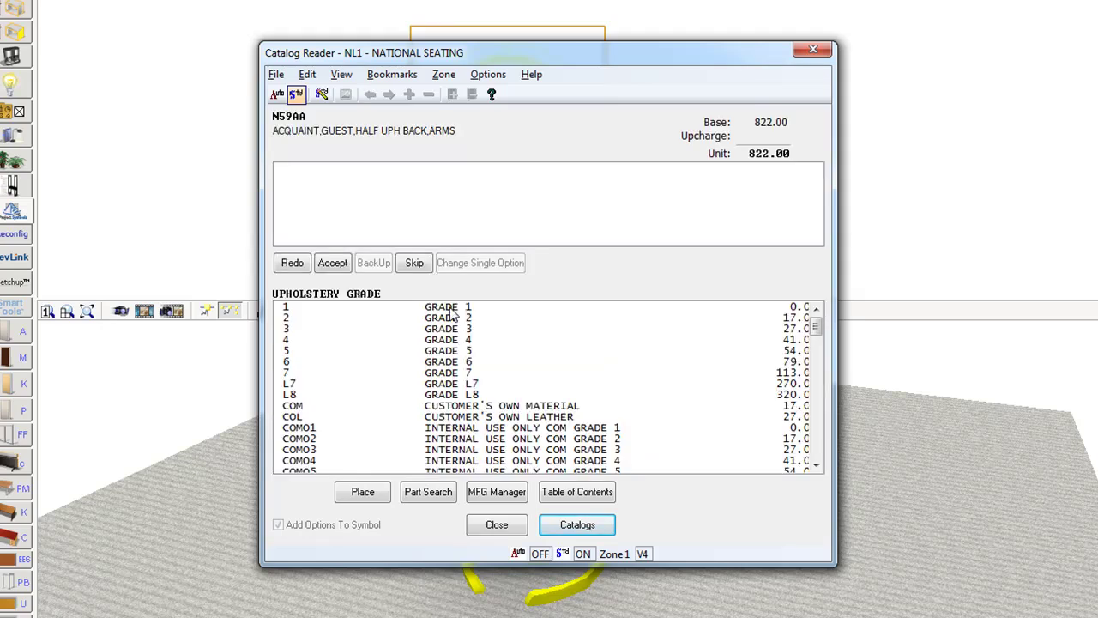
double_click(453, 310)
double_click(452, 311)
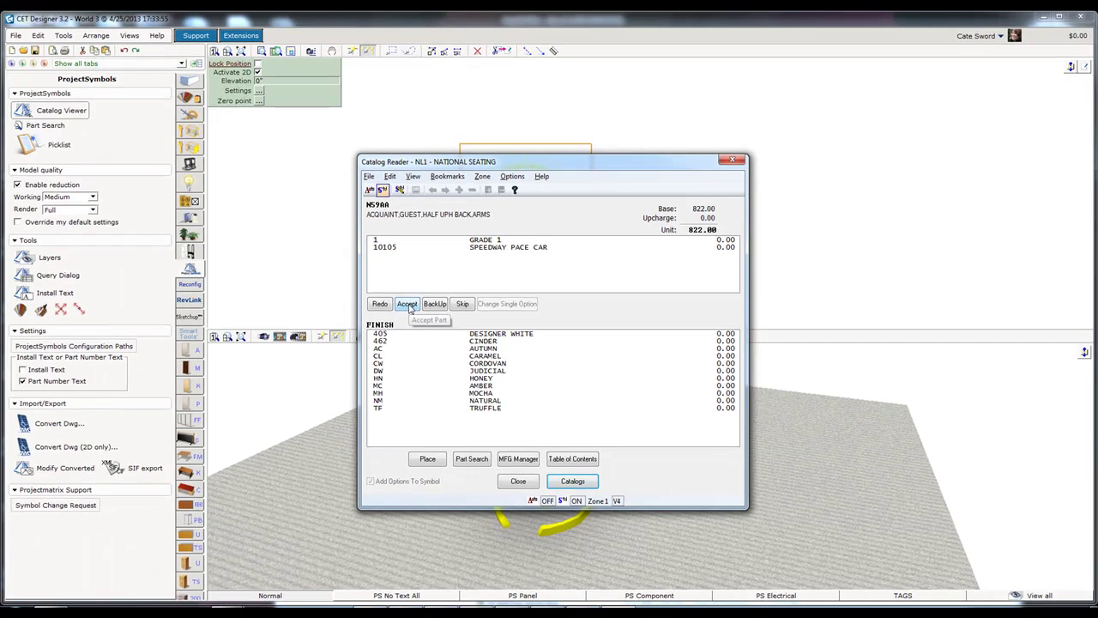
click(380, 289)
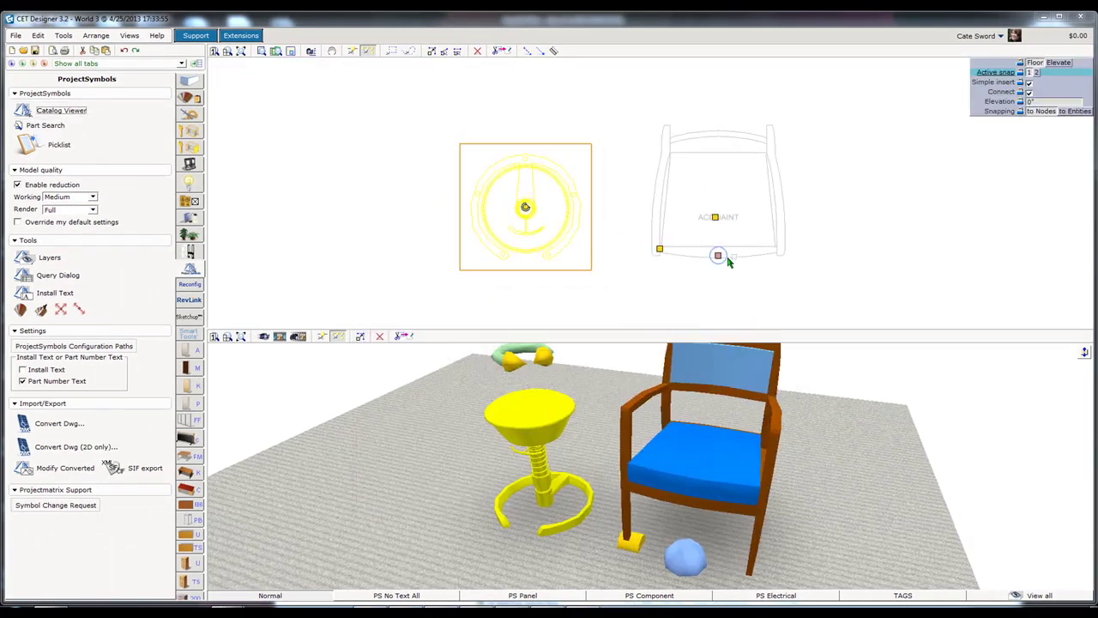
click(727, 267)
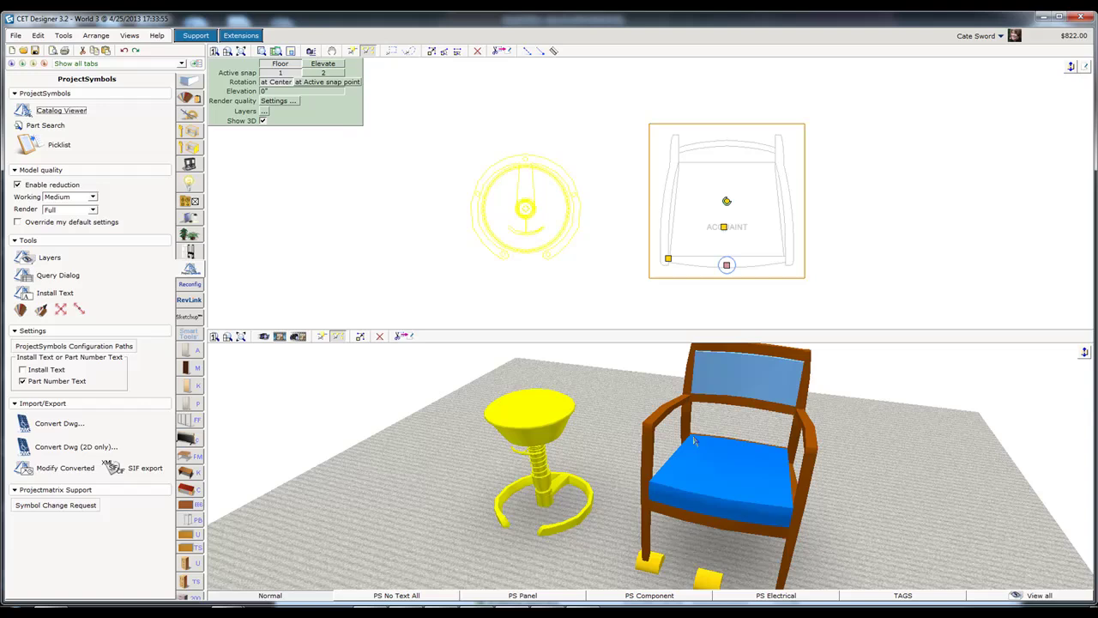
middle_drag(694, 440, 633, 435)
middle_drag(682, 265, 574, 260)
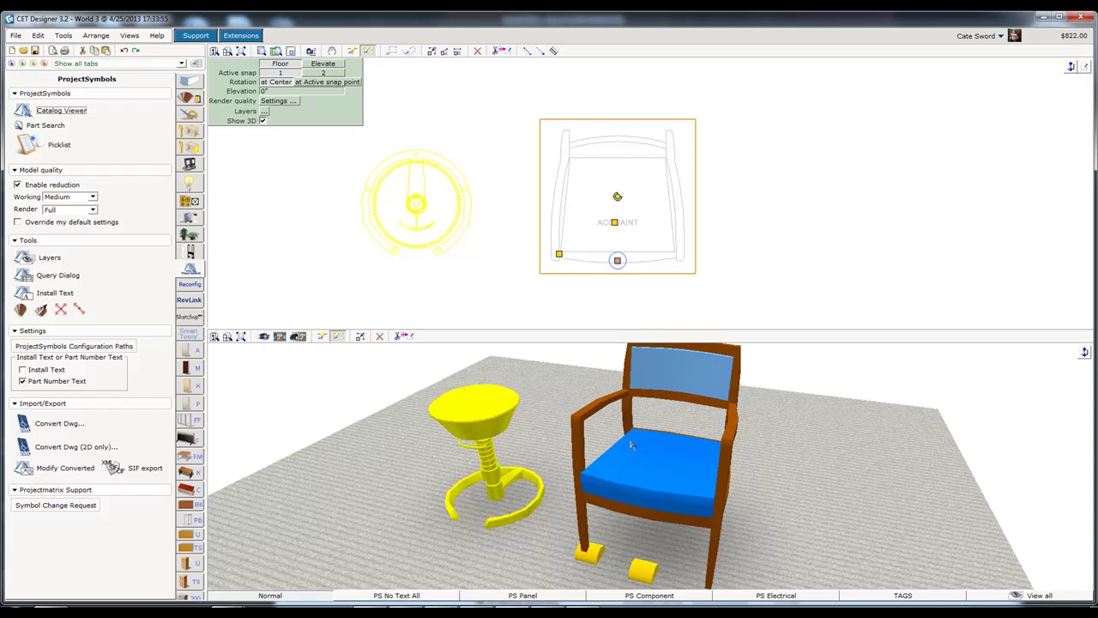
mouse_move(630, 443)
middle_down()
mouse_move(657, 454)
mouse_move(640, 443)
mouse_move(626, 452)
middle_up()
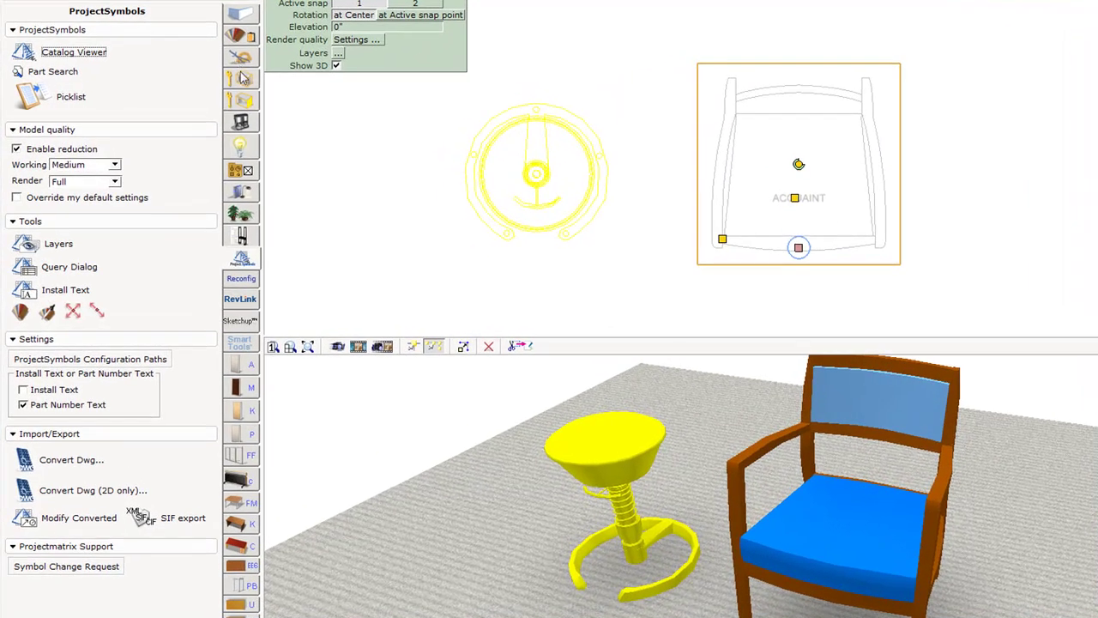
- Start Replace graphics with the imported Swopper stool as the source and the Acquaint chair as the component to replace
click(241, 79)
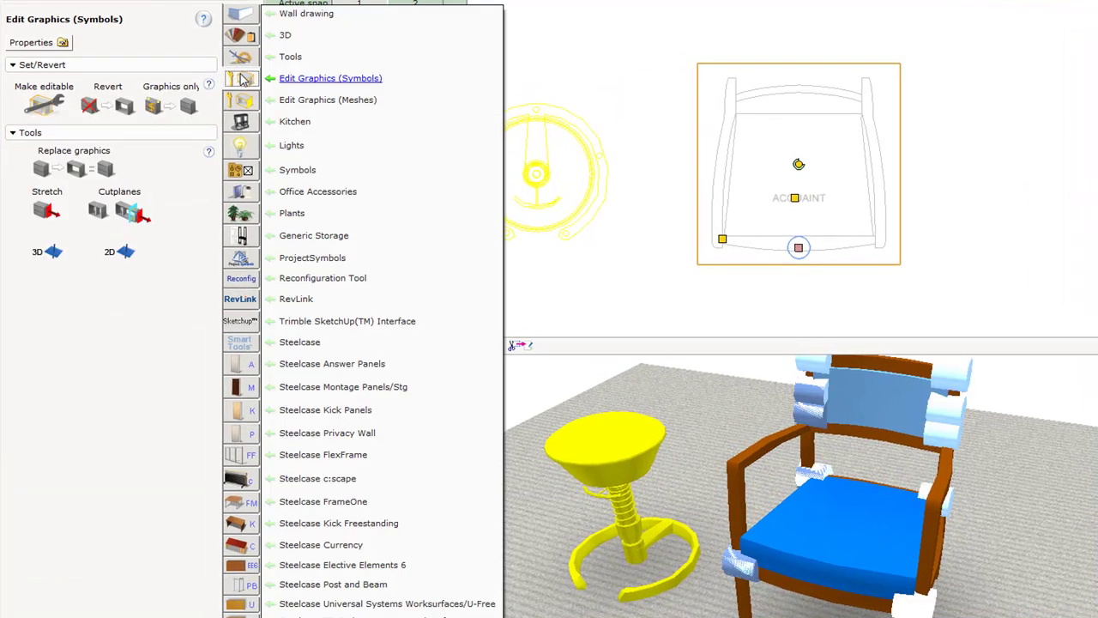
click(535, 69)
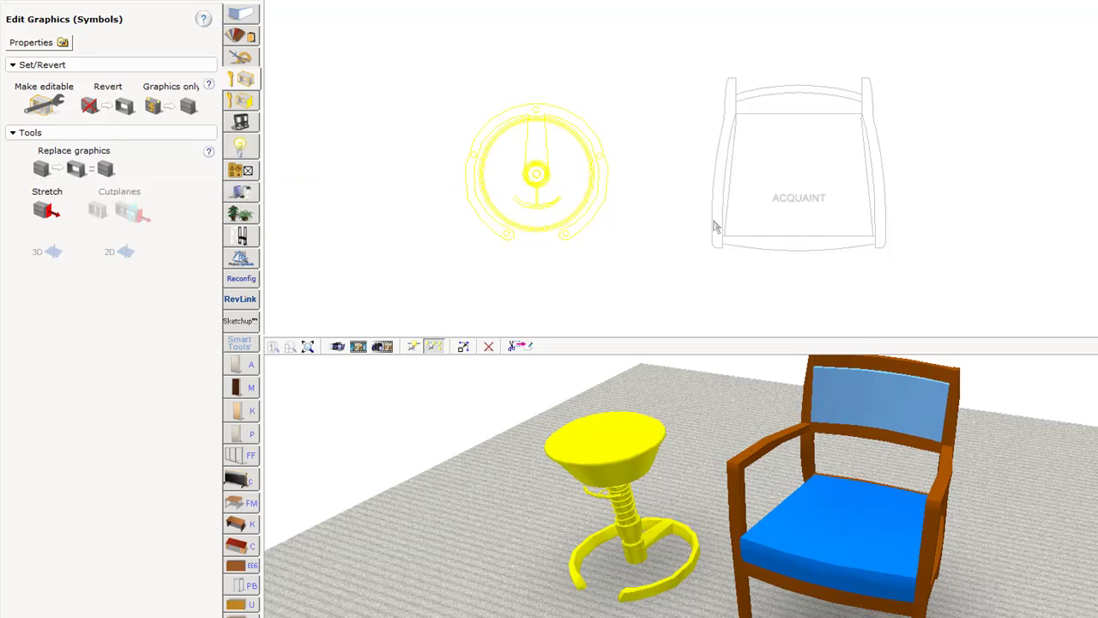
click(84, 171)
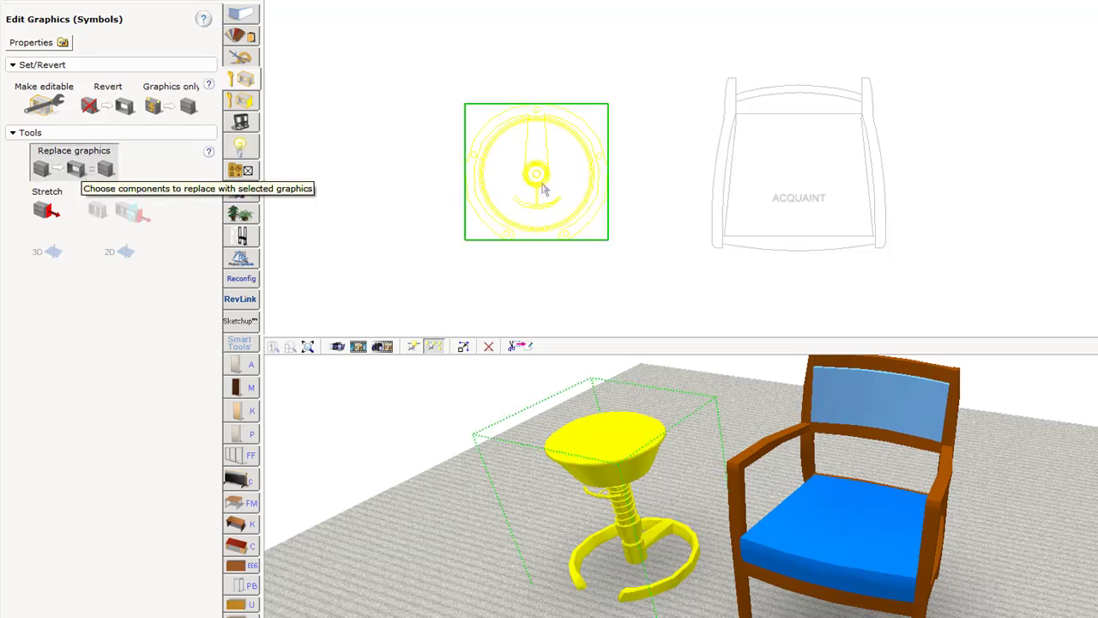
click(783, 188)
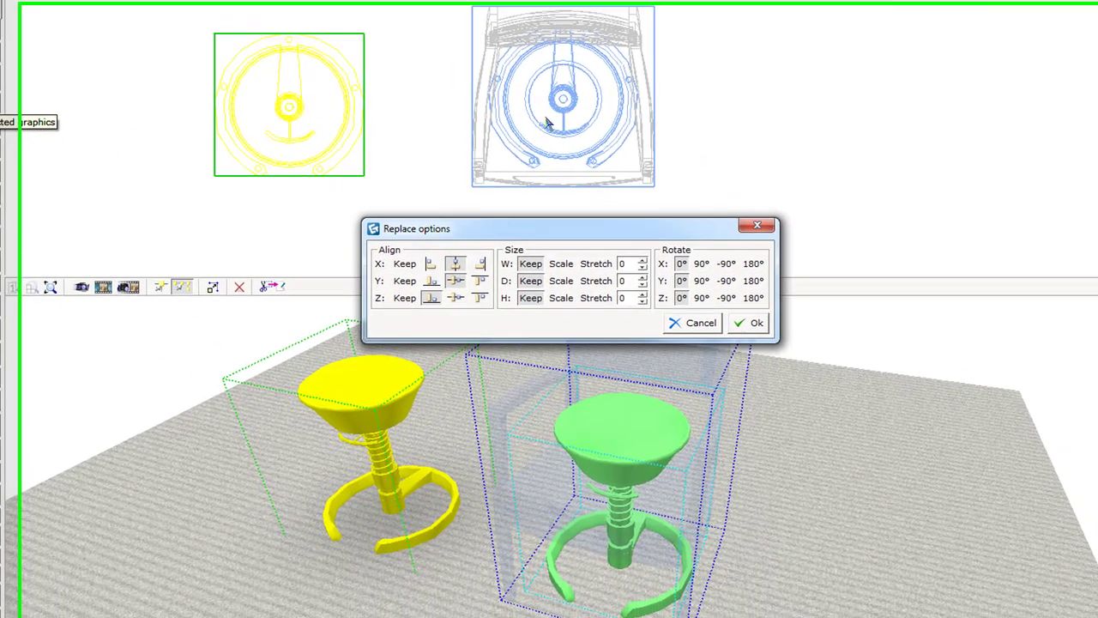
- Apply the graphics replacement with Z aligned to the bottom and width, depth and height set to Keep
click(426, 293)
click(409, 292)
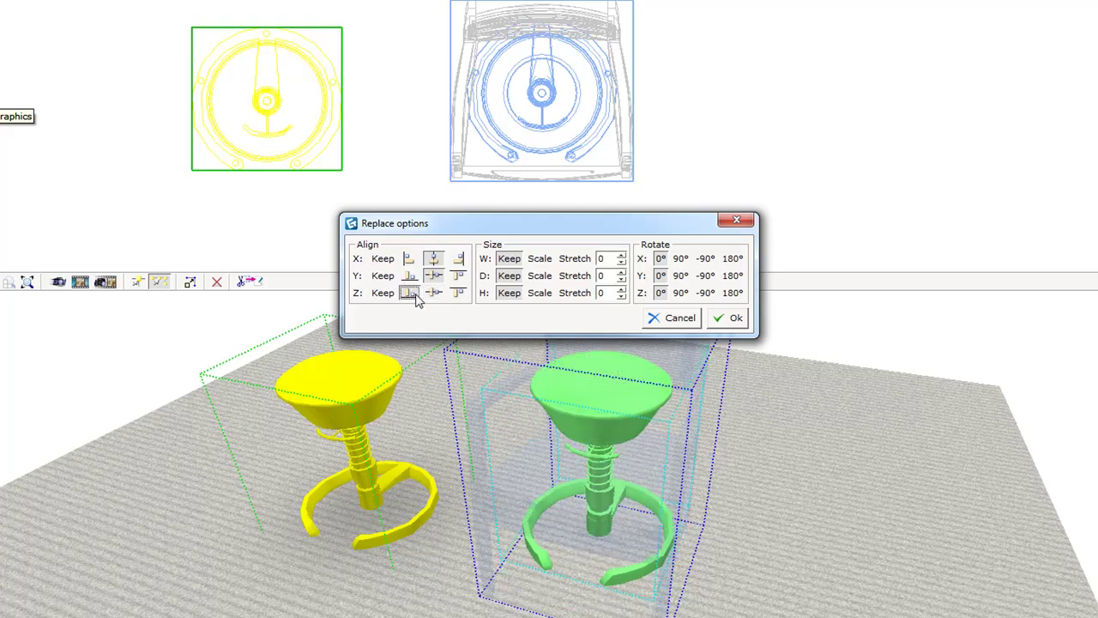
click(539, 258)
click(539, 276)
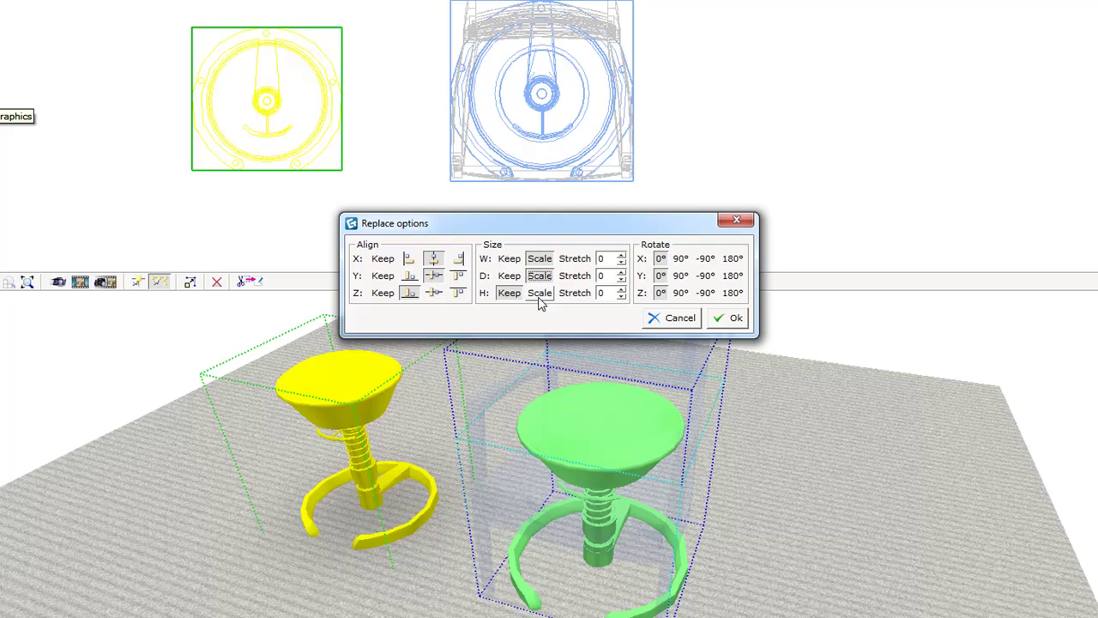
click(539, 293)
click(509, 275)
click(510, 292)
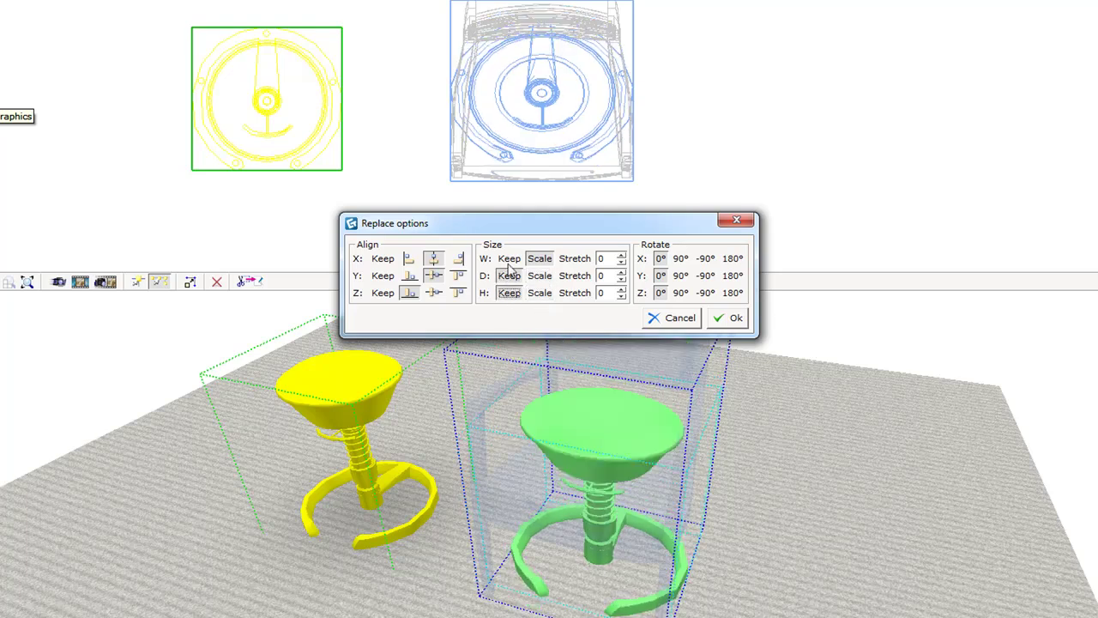
click(509, 258)
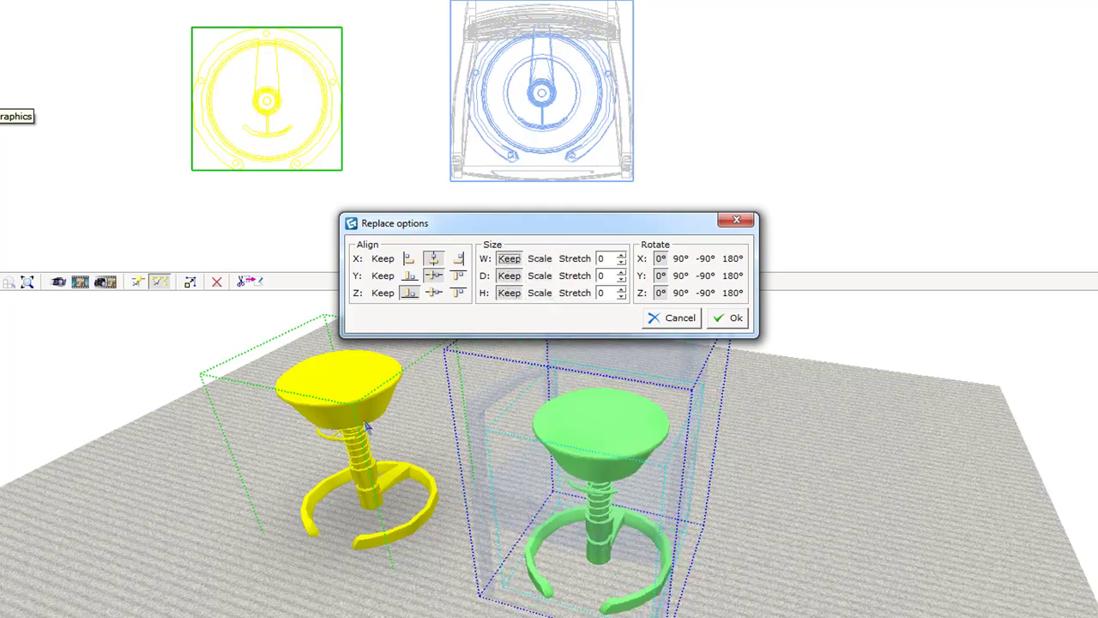
click(735, 319)
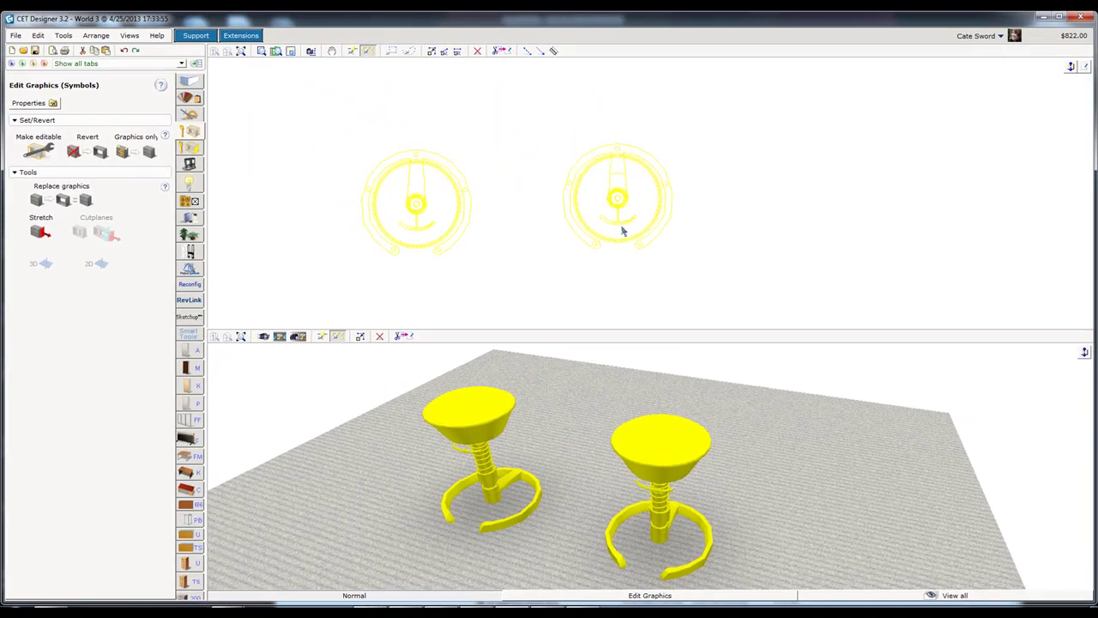
- Delete the original imported Swopper.dwg stool, leaving the catalog part that carries the replaced graphics
click(623, 228)
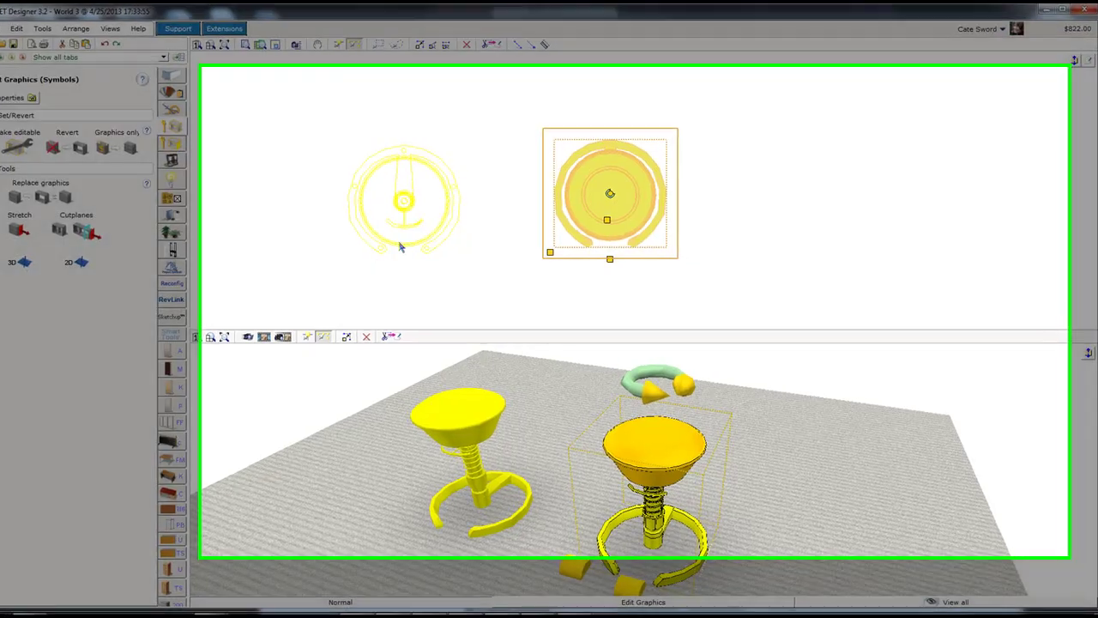
click(418, 246)
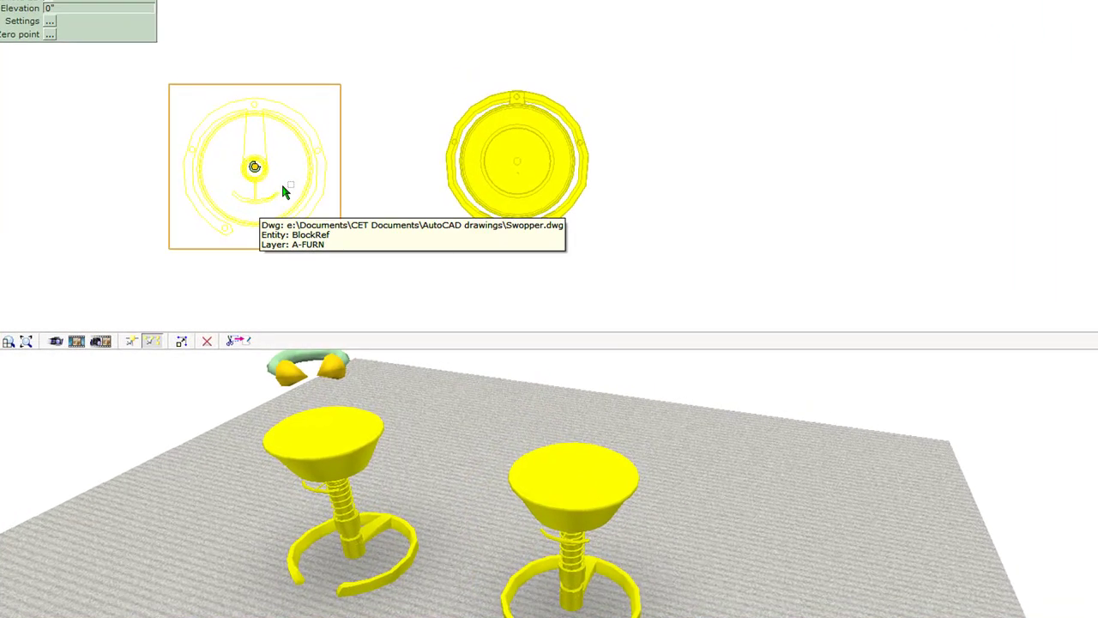
key(Delete)
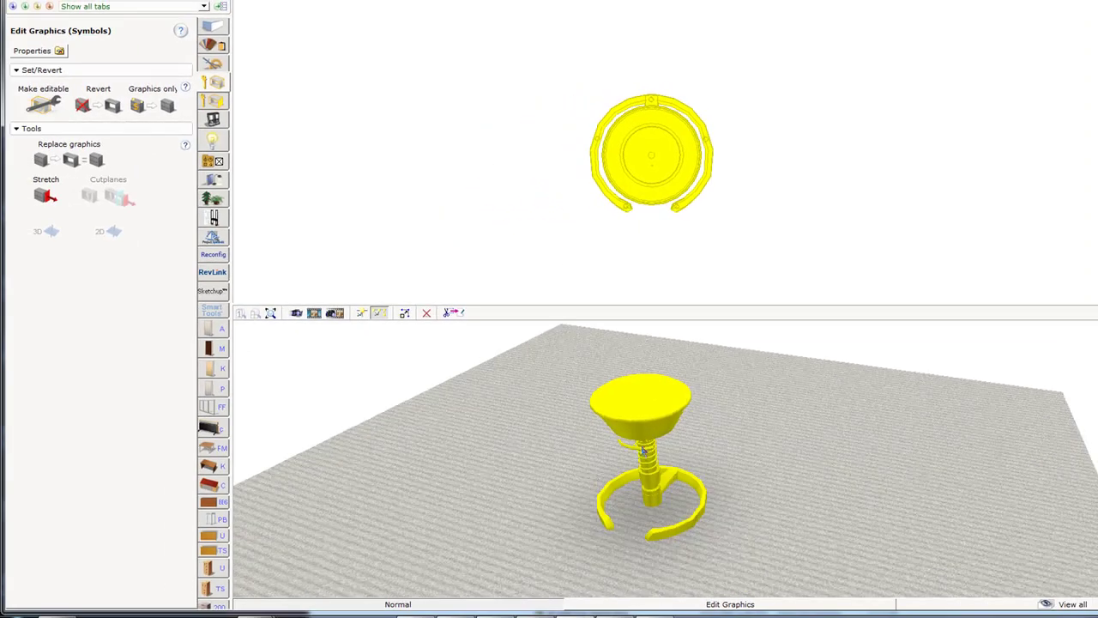
- Query the catalog part carrying the stool graphics and make it a special
click(653, 192)
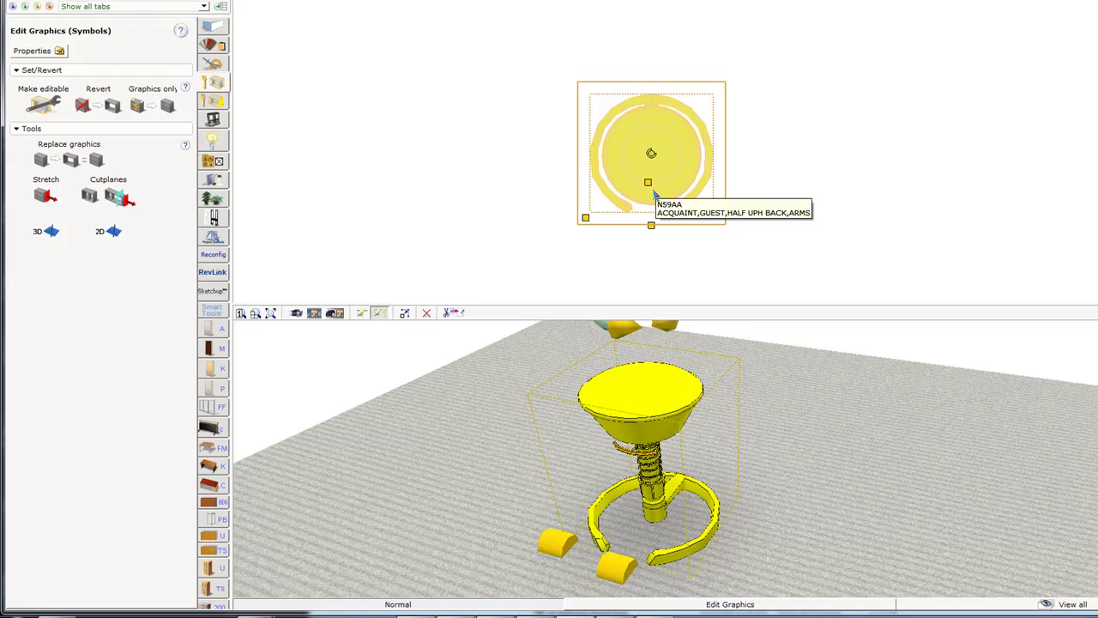
right_click(653, 194)
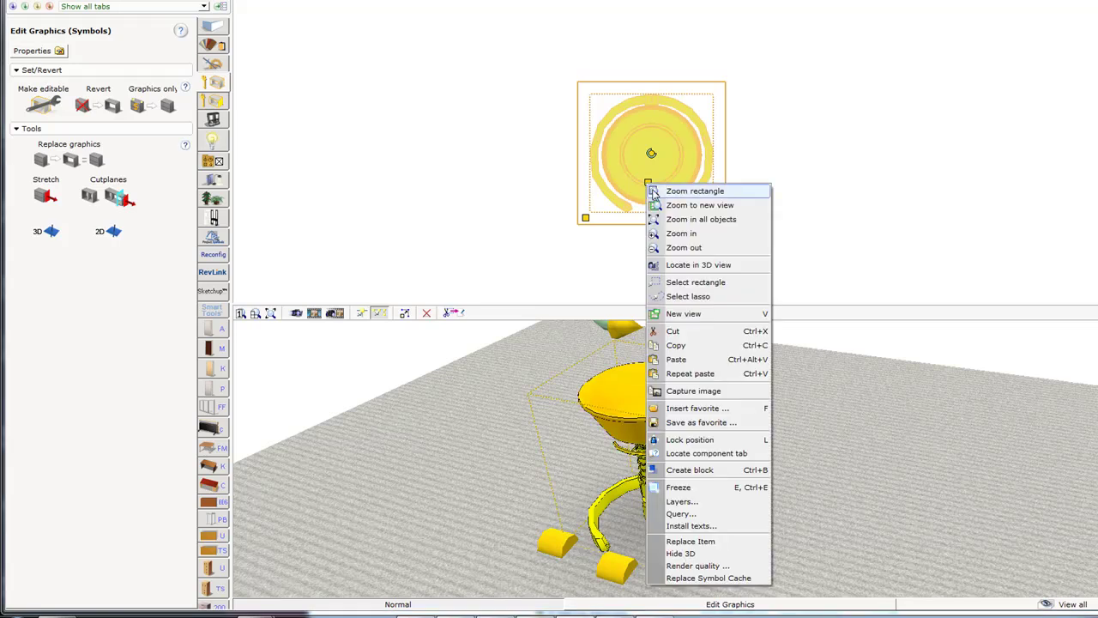
click(682, 514)
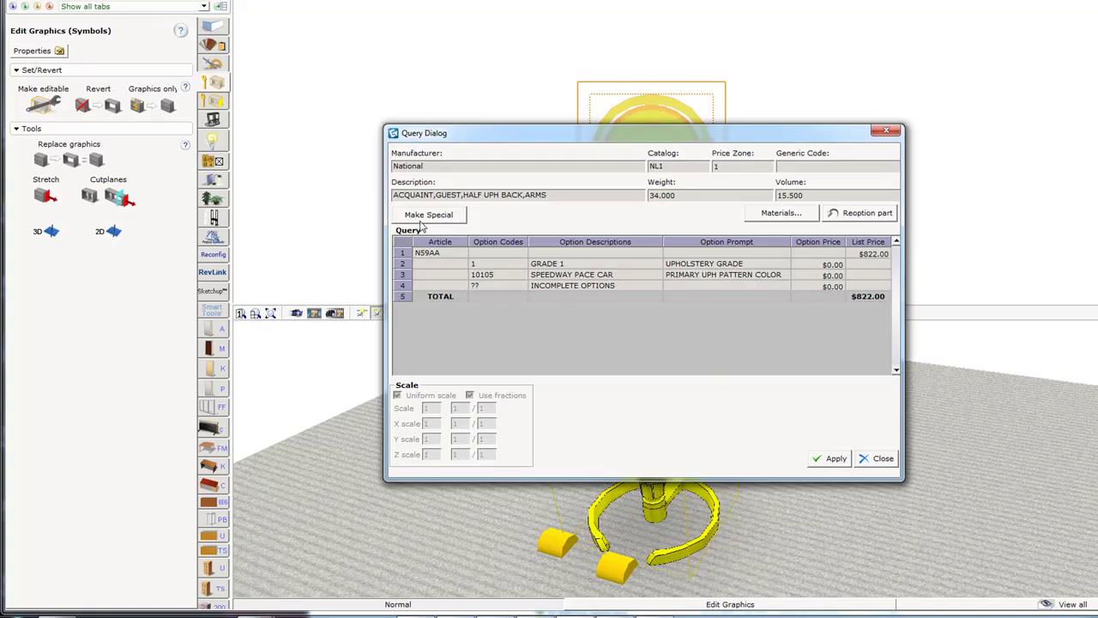
drag(505, 141, 481, 106)
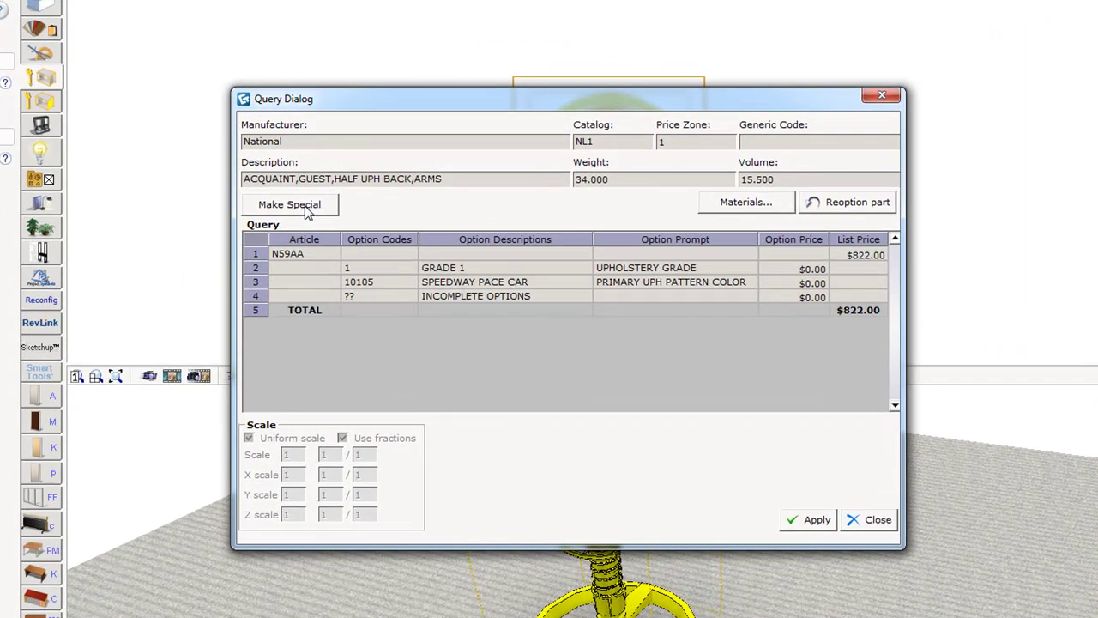
click(418, 186)
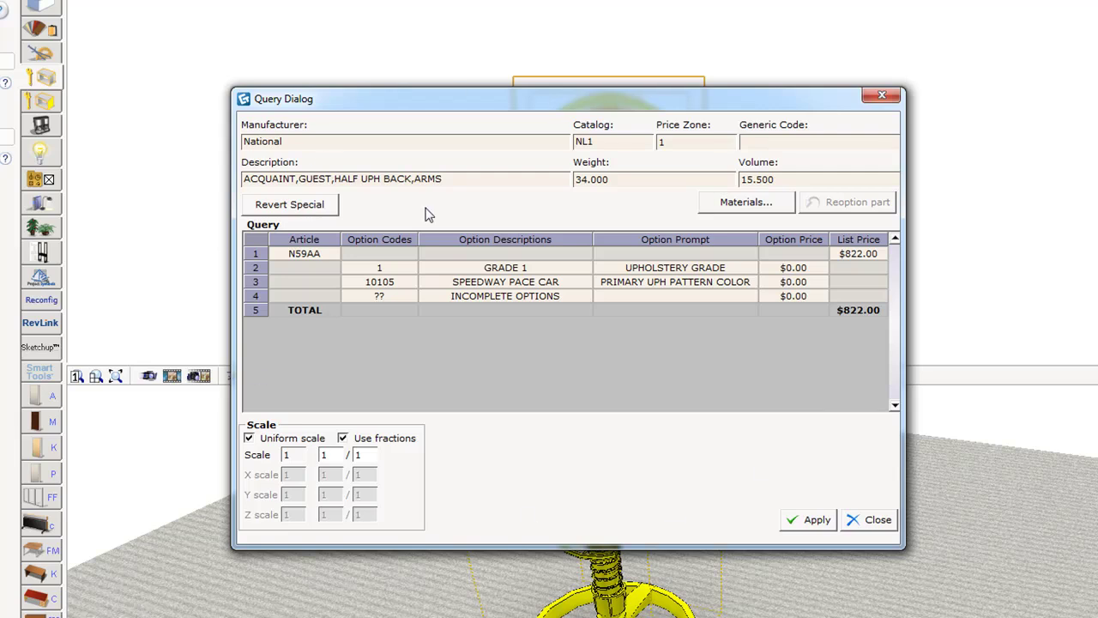
- Set the special's manufacturer to Swopper, catalog to SWP and description to "Special Edition Swopper - 10"
drag(328, 146, 240, 143)
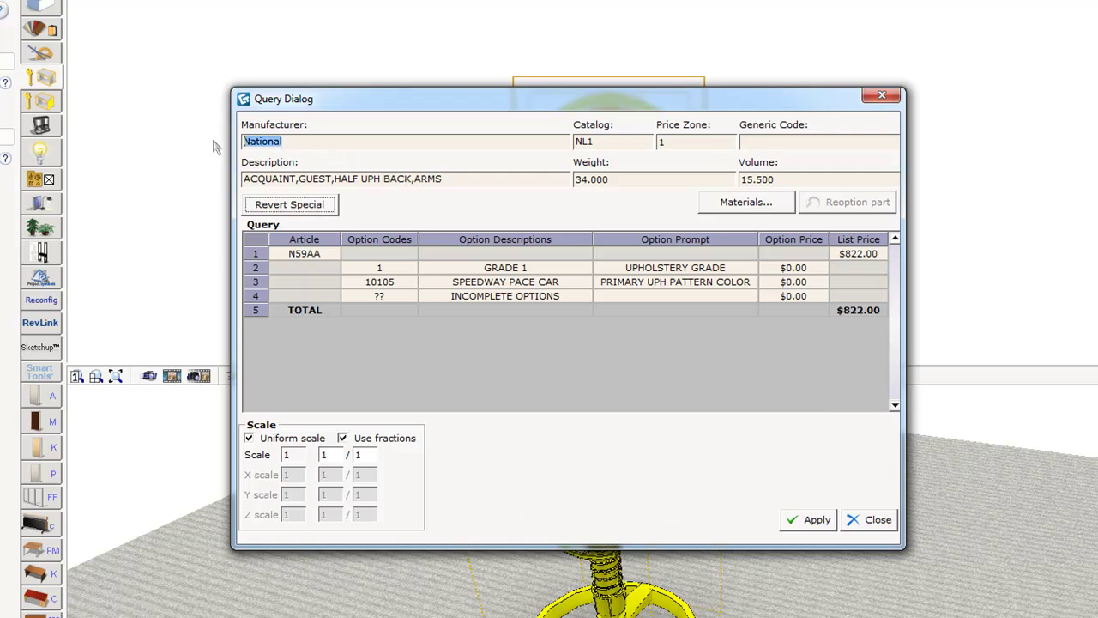
text(S)
text(SWP)
drag(448, 182, 214, 177)
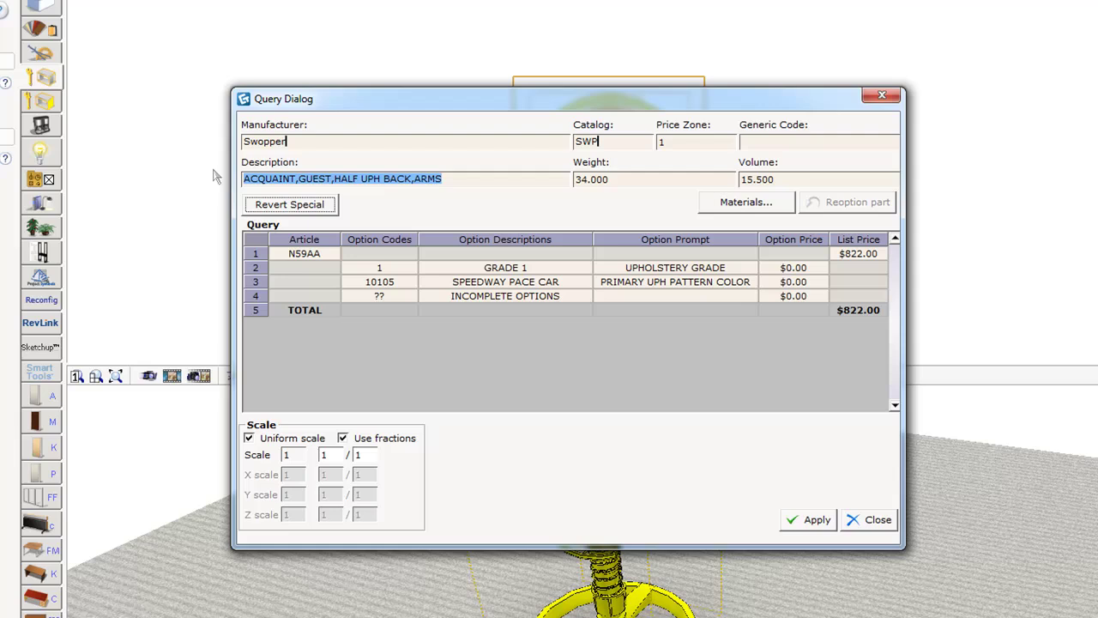
text(Special Edition Swopper - 10)
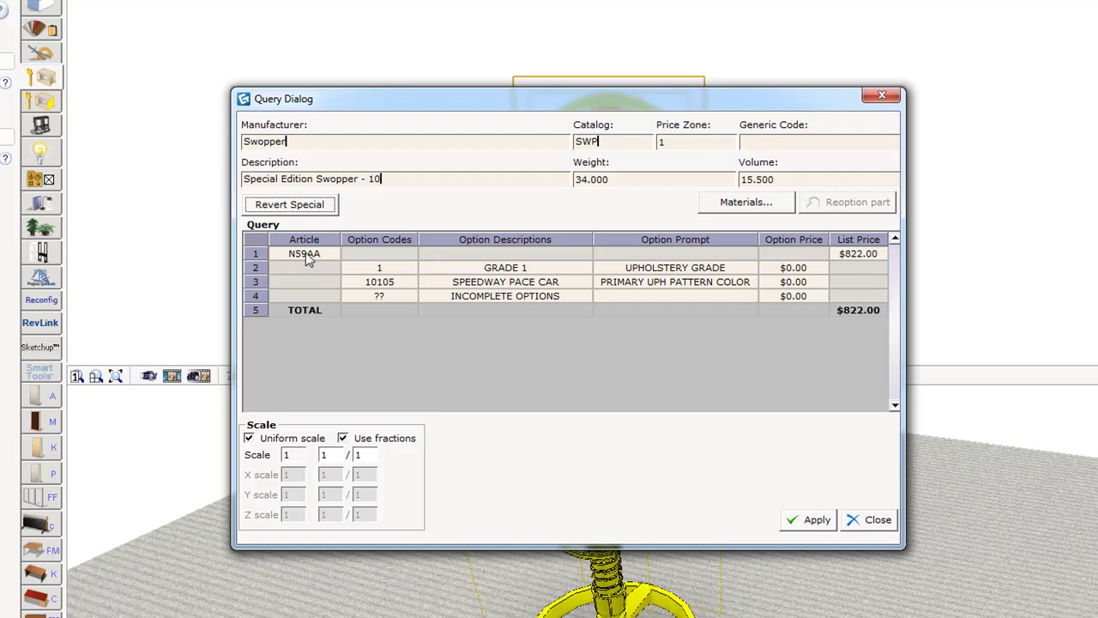
- Set the article number to SWUS-01, checking the red stool's model number on the Swopper products web page
double_click(305, 255)
text(SWUS-10)
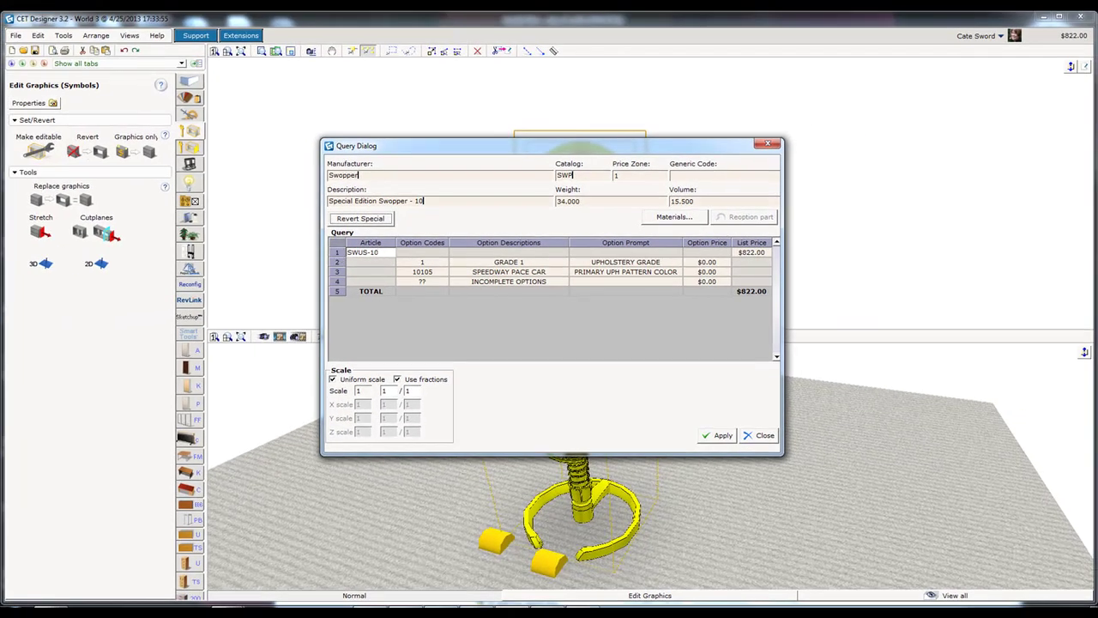
key(alt+Tab)
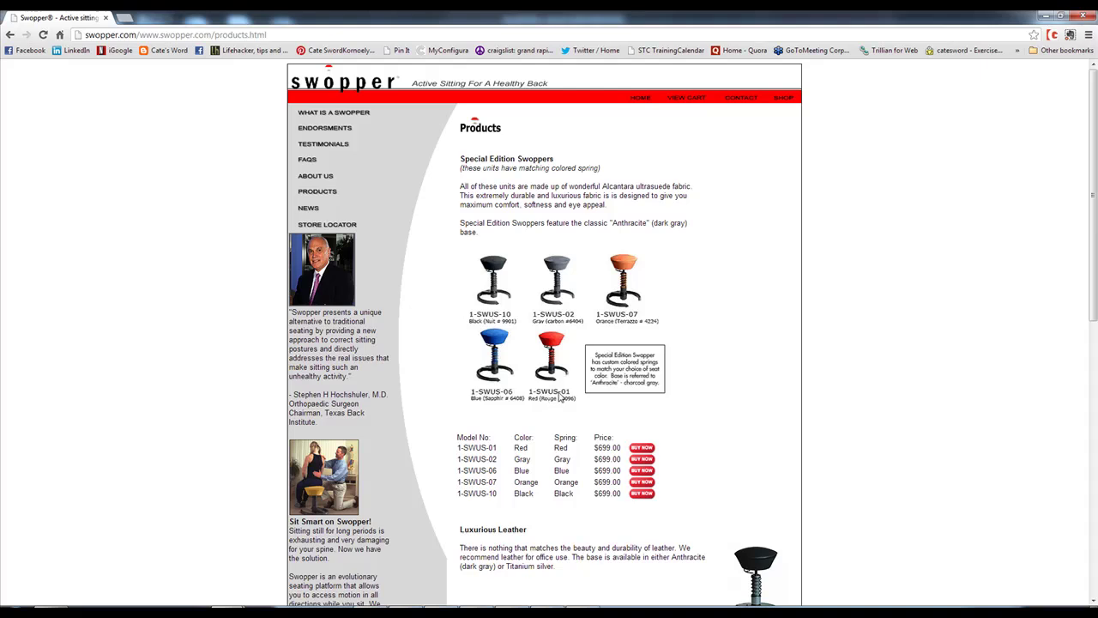
key(alt+Tab)
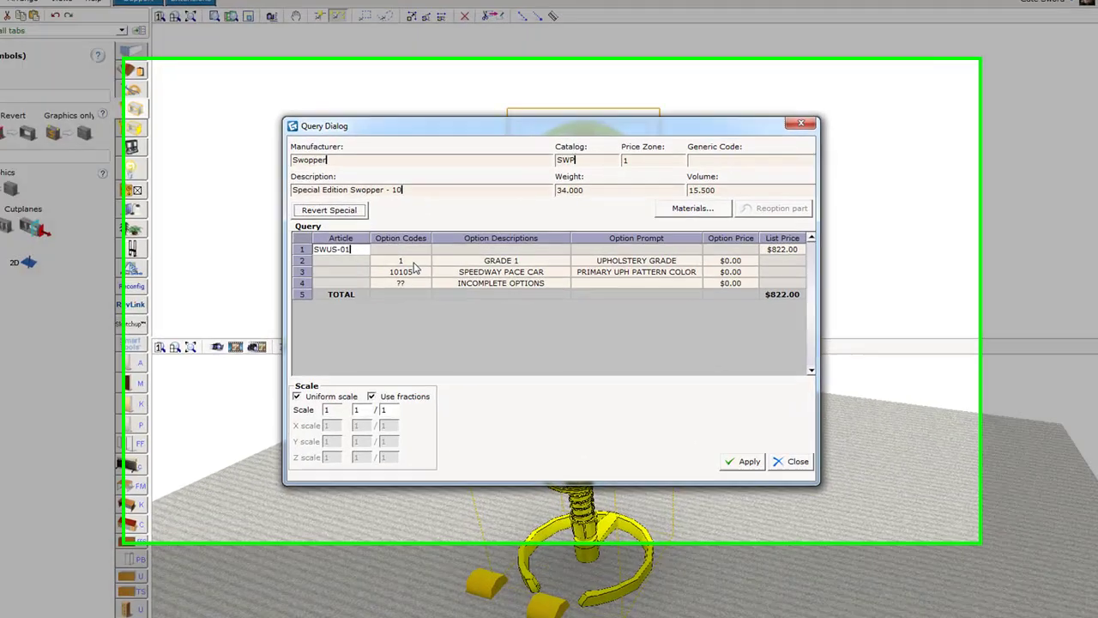
- Change the first option row to code Seat, description Seat and prompt Red
double_click(434, 263)
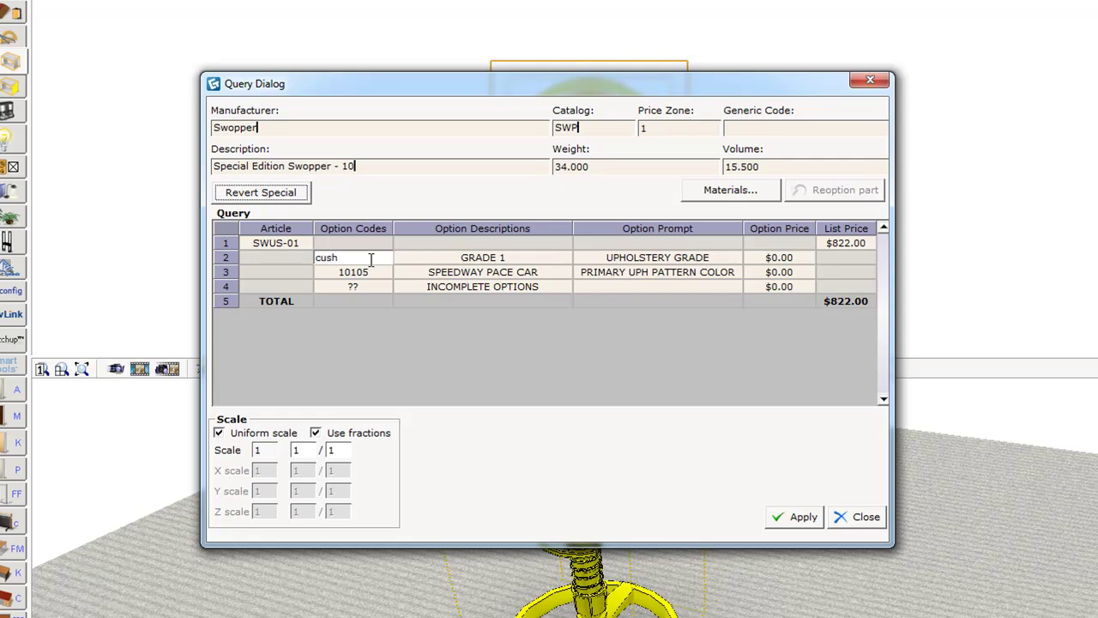
key(BackSpace)
key(BackSpace)
key(BackSpace)
double_click(434, 261)
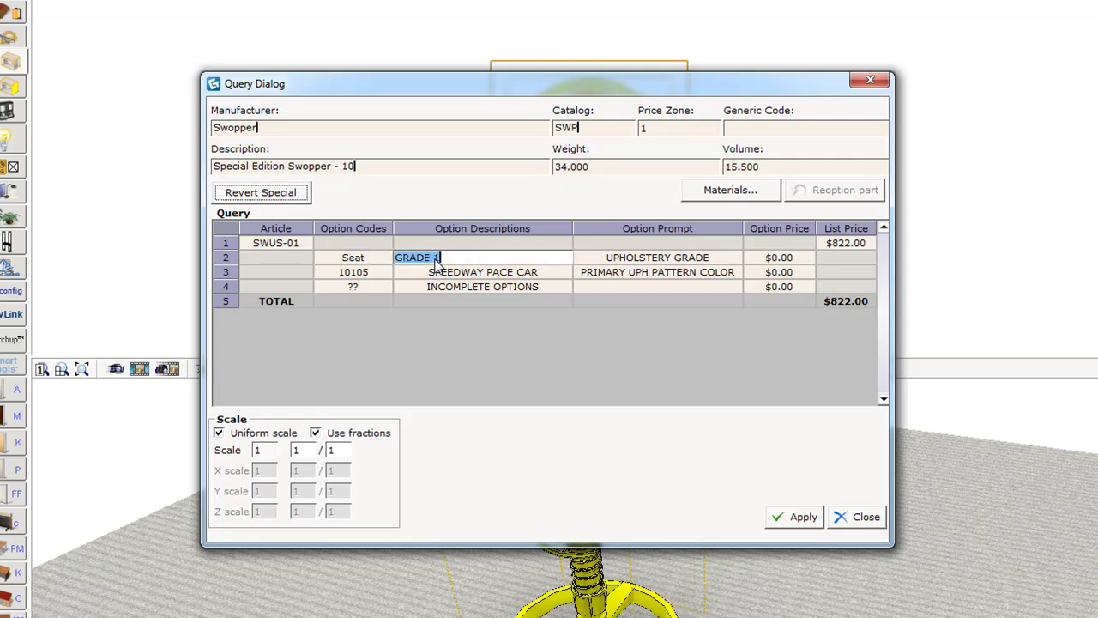
text(Seat)
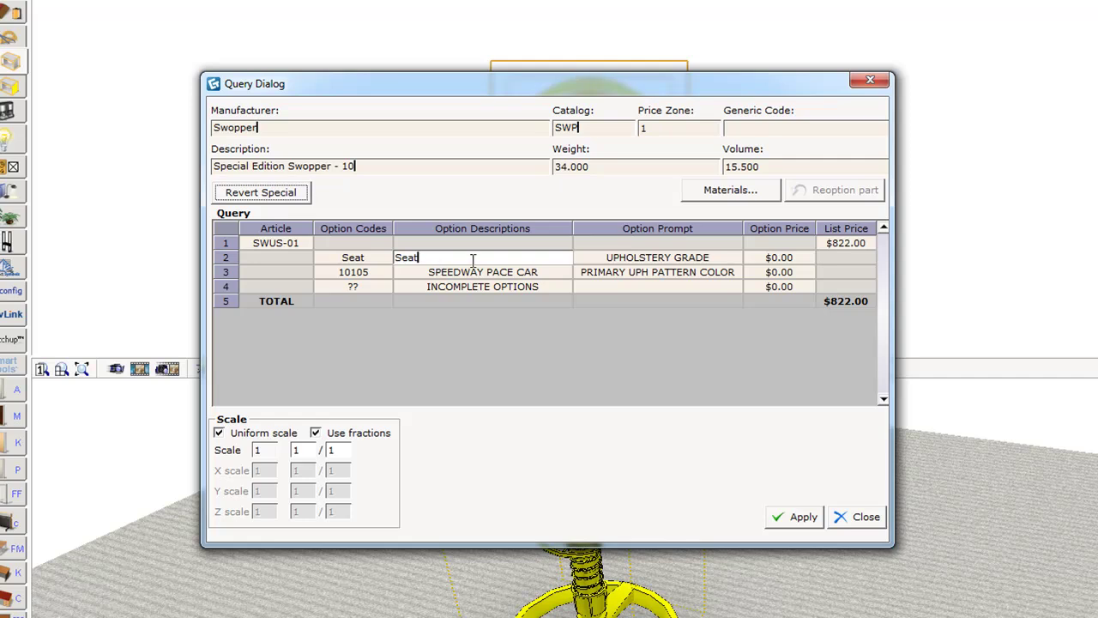
double_click(607, 265)
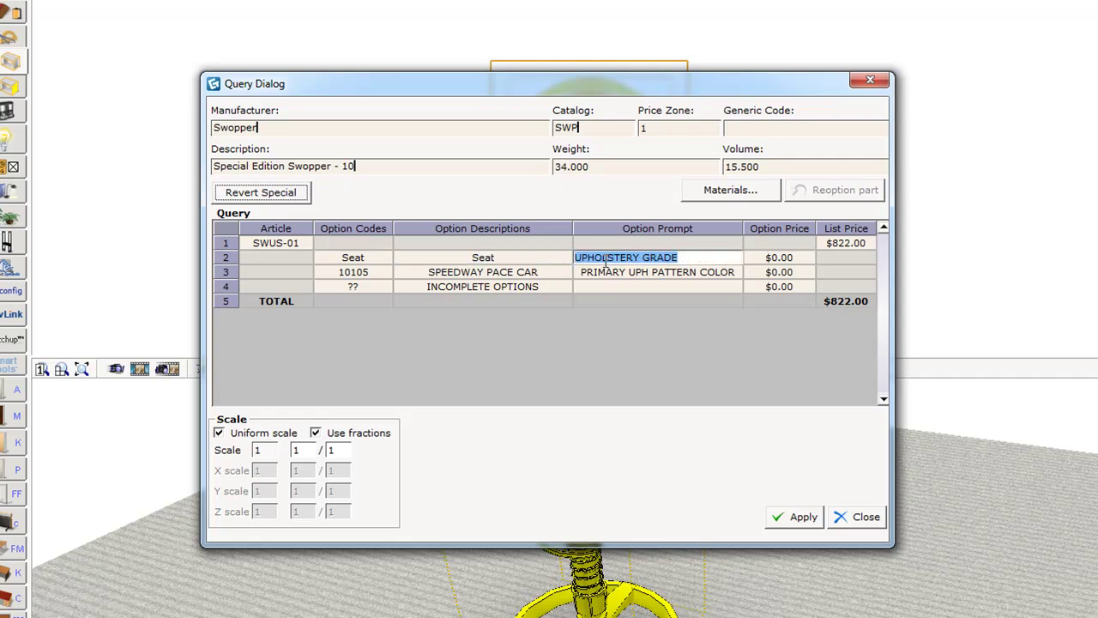
text(Red)
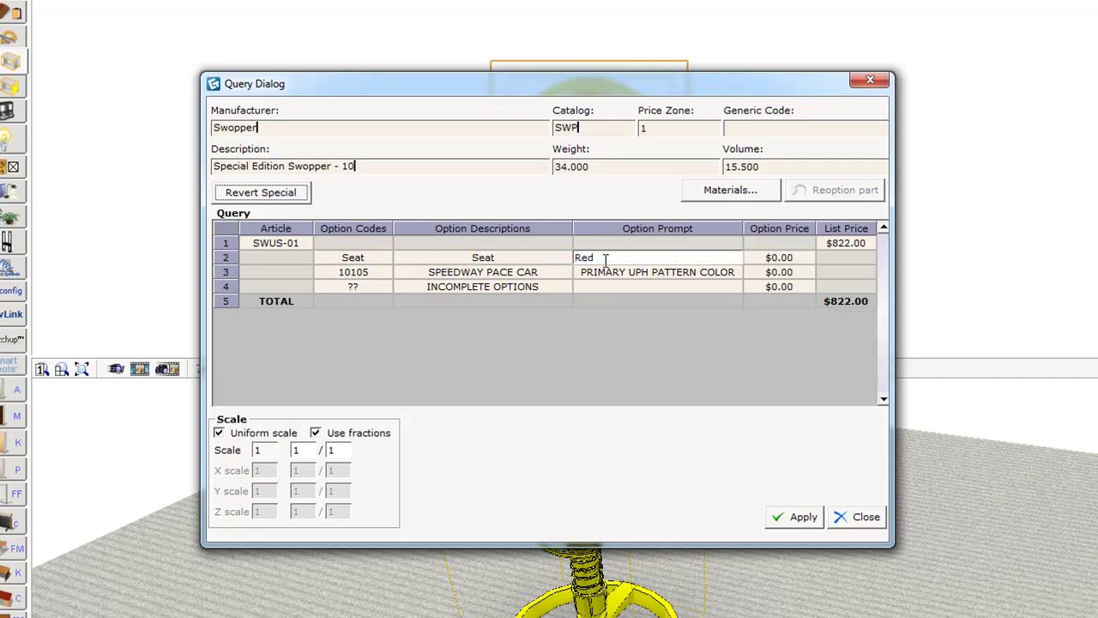
- Change the second option row to code Spring, description Spring and prompt red
double_click(354, 273)
text(Spring)
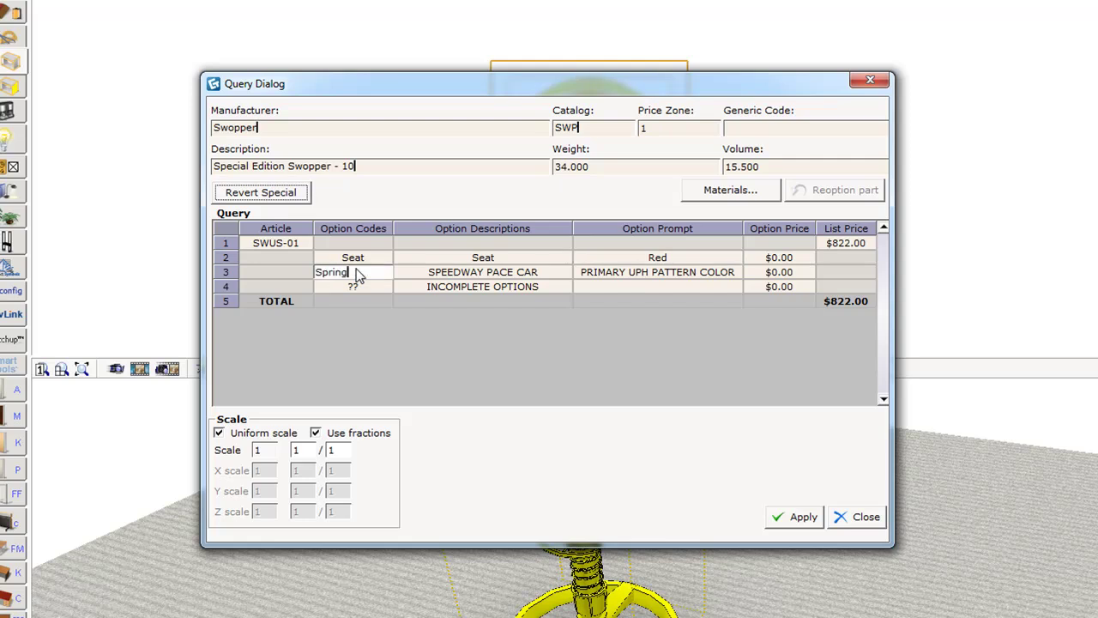
click(457, 268)
click(457, 268)
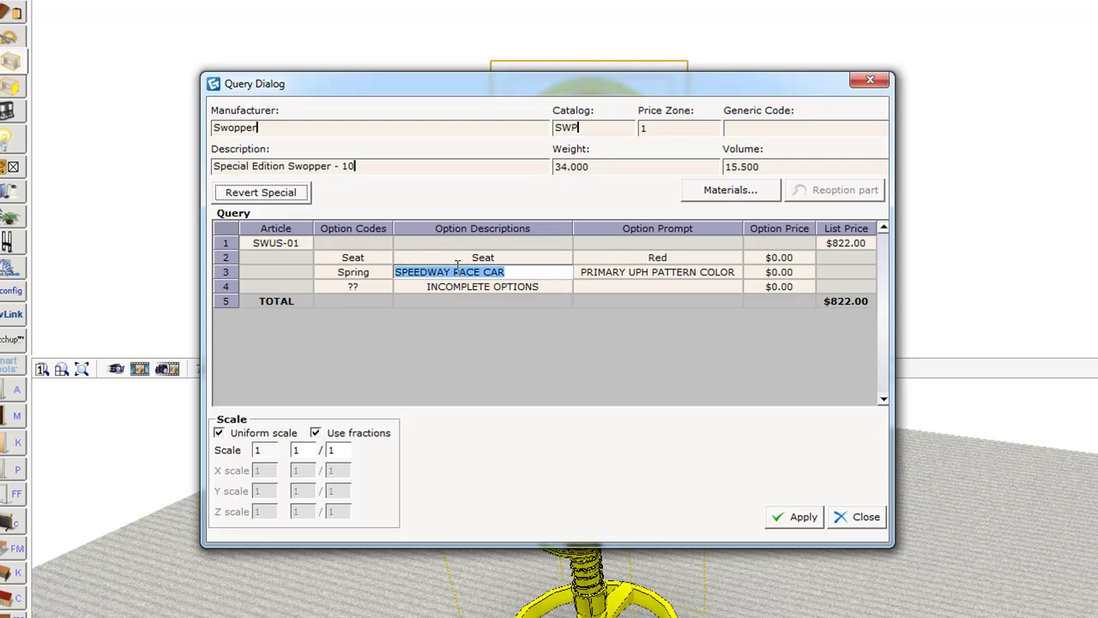
text(Spring)
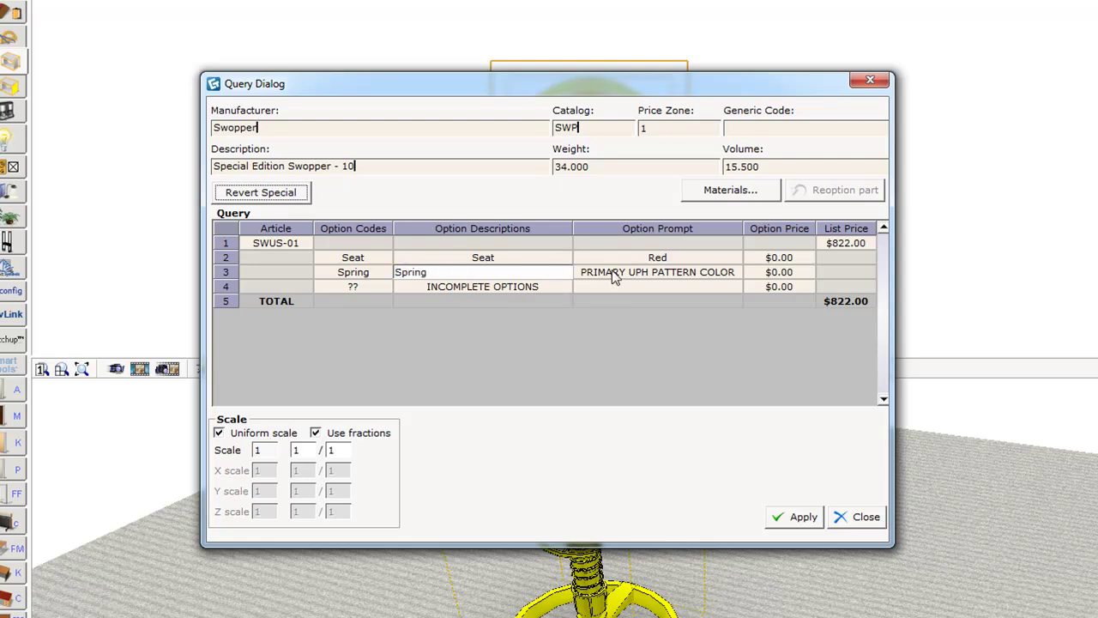
click(613, 274)
click(614, 274)
text(red)
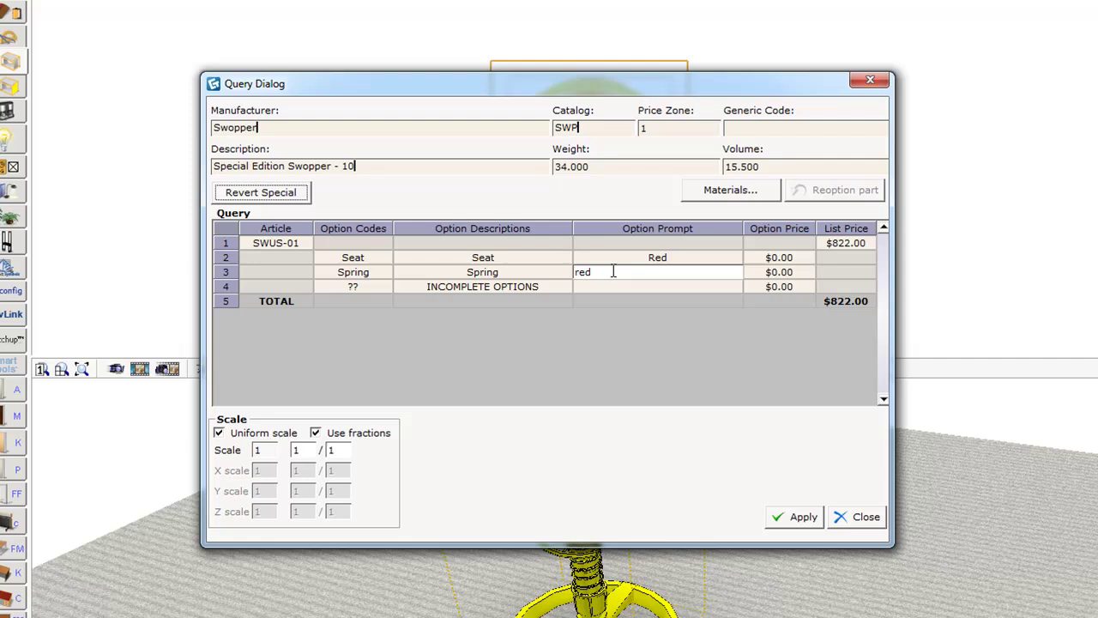
- Clear the description and the ?? code from the INCOMPLETE OPTIONS row
click(531, 286)
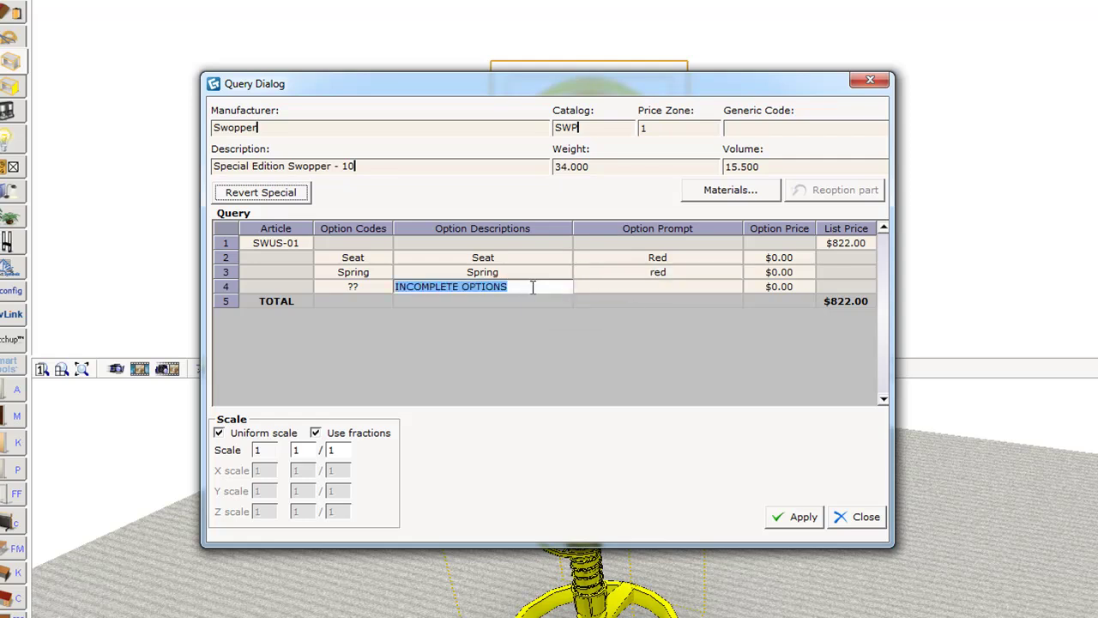
key(Delete)
click(371, 291)
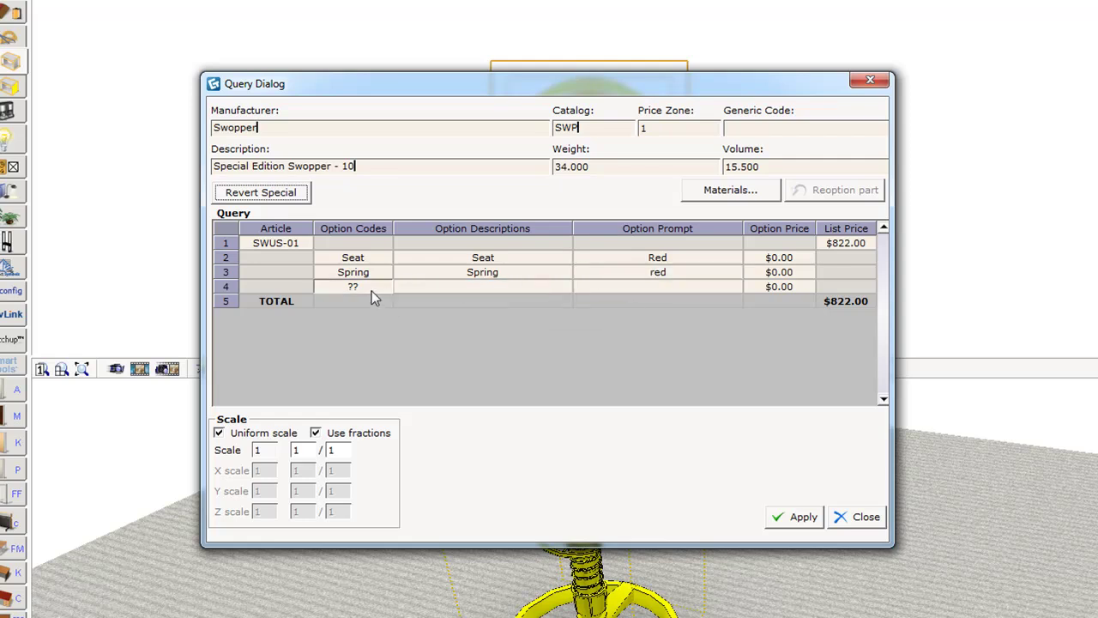
click(372, 290)
key(Delete)
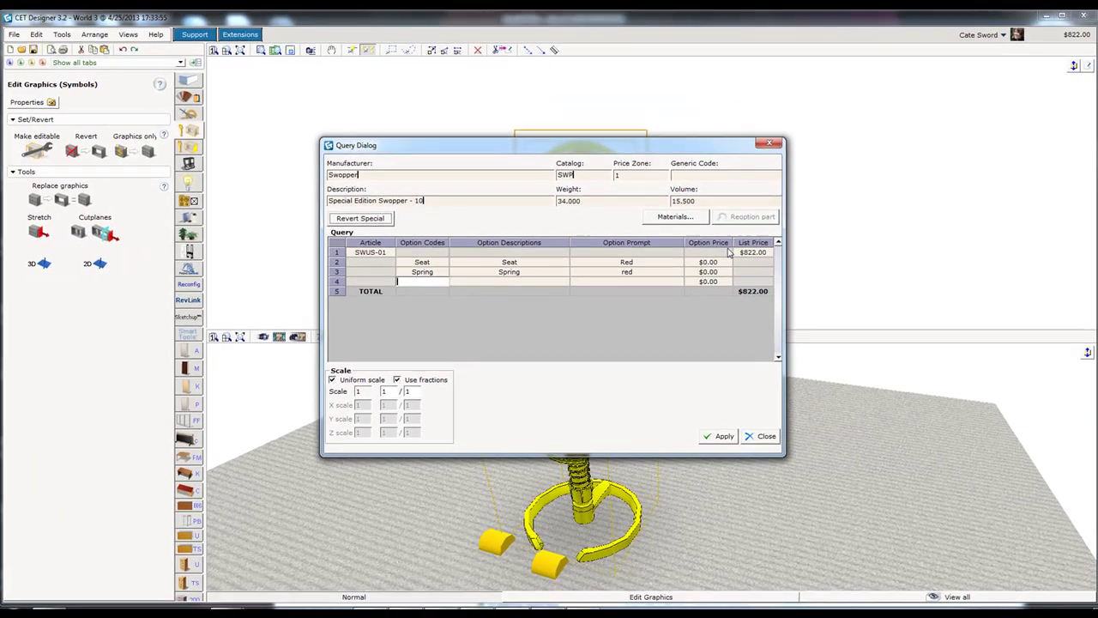
- Look up the red model's price on the Swopper products page and set the article's list price to 699
click(822, 243)
key(alt+Tab)
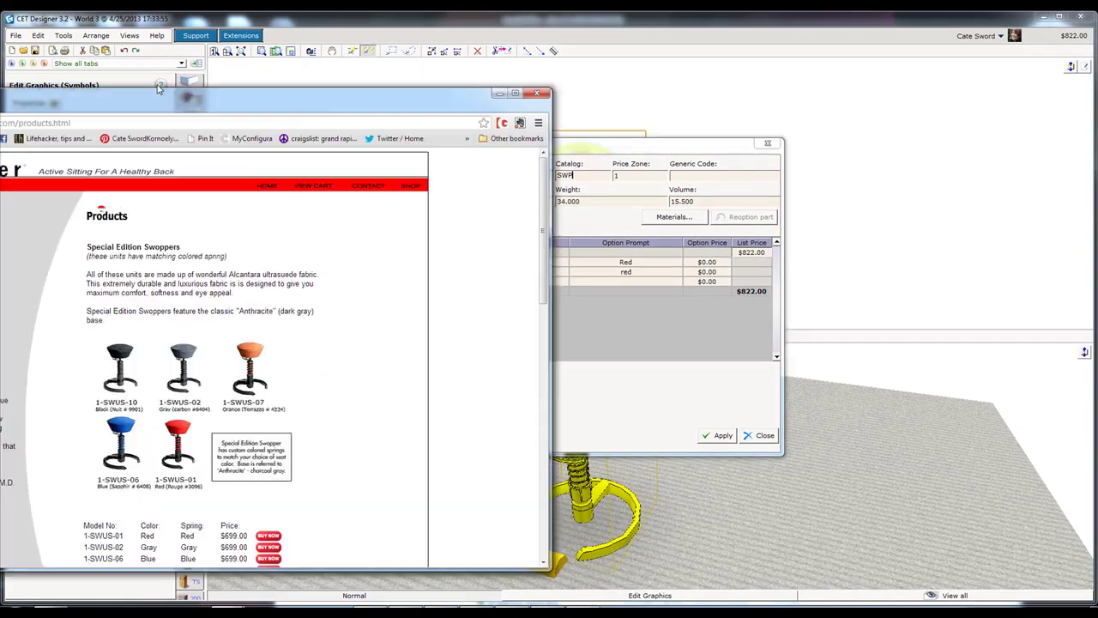
scroll(556, 333, down, 3)
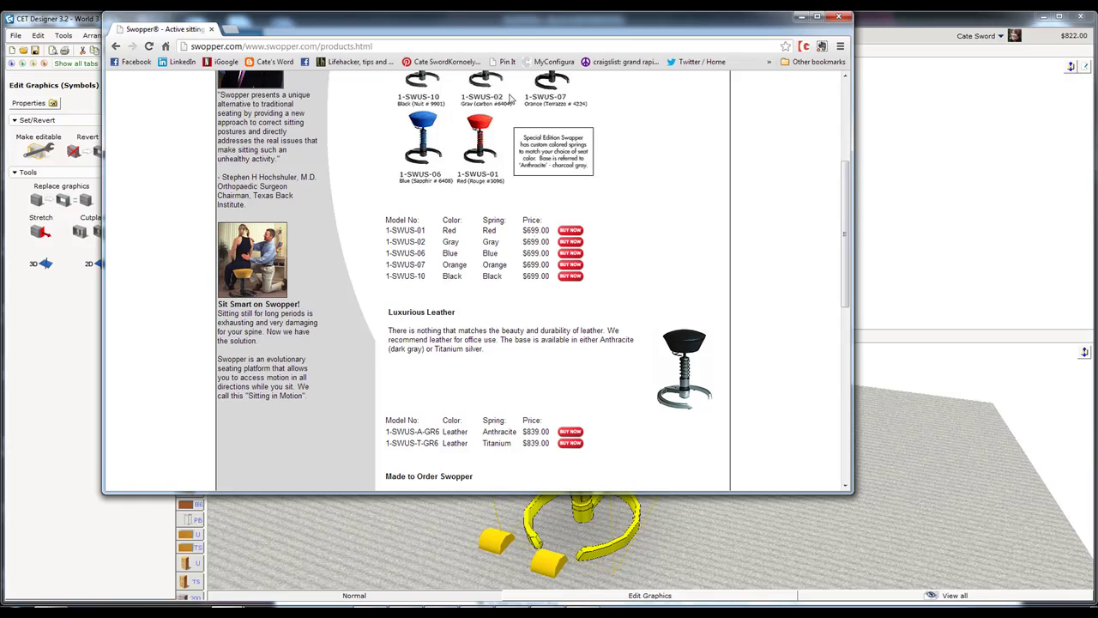
key(alt+Tab)
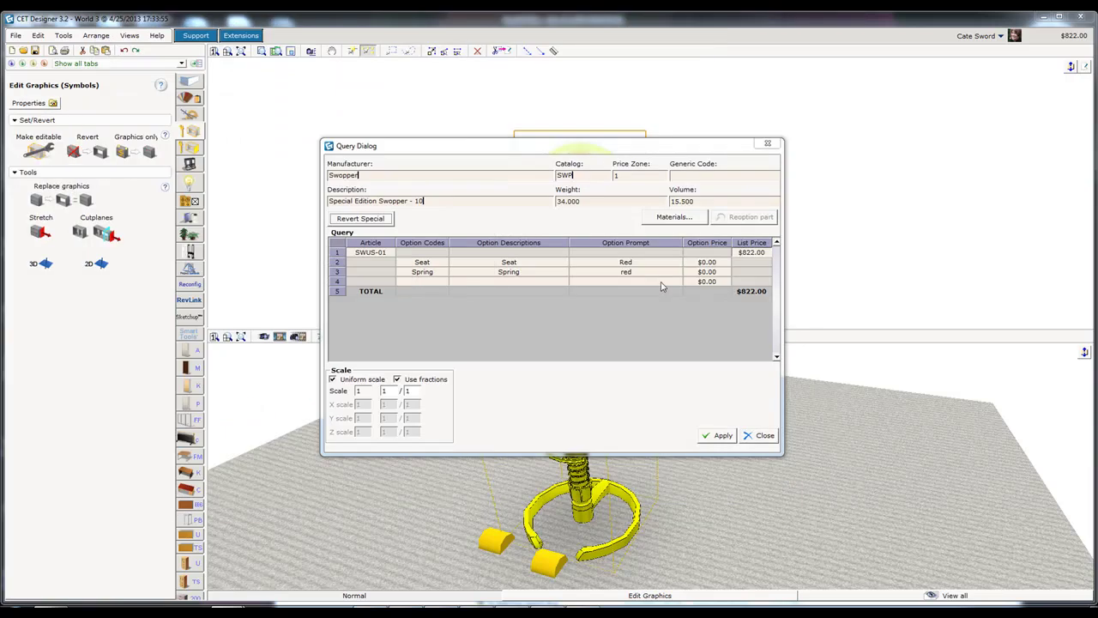
double_click(753, 252)
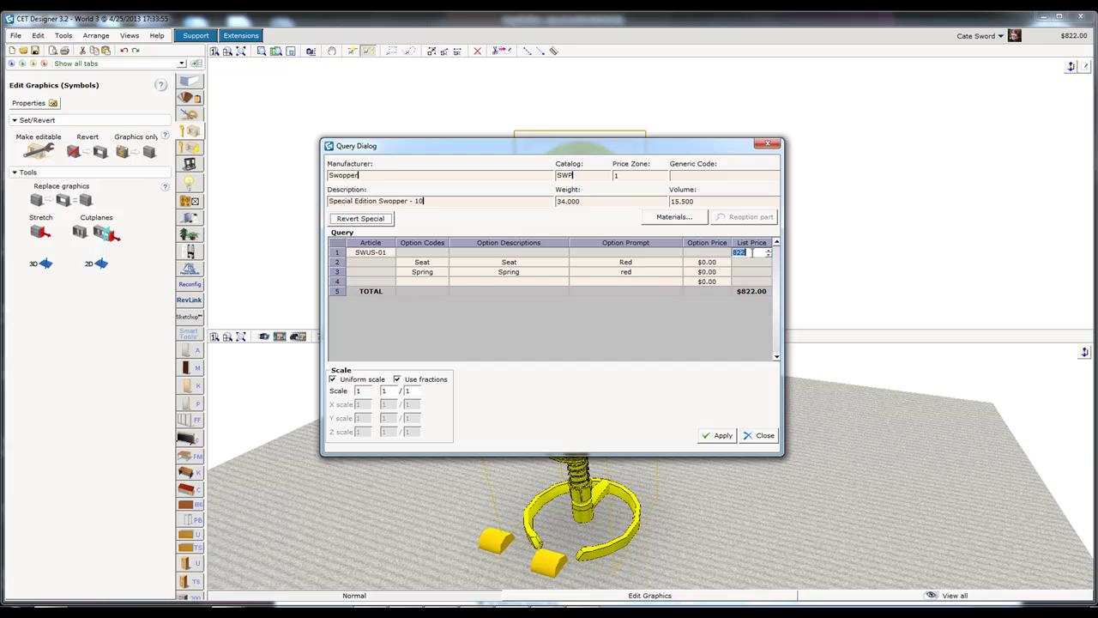
text(699)
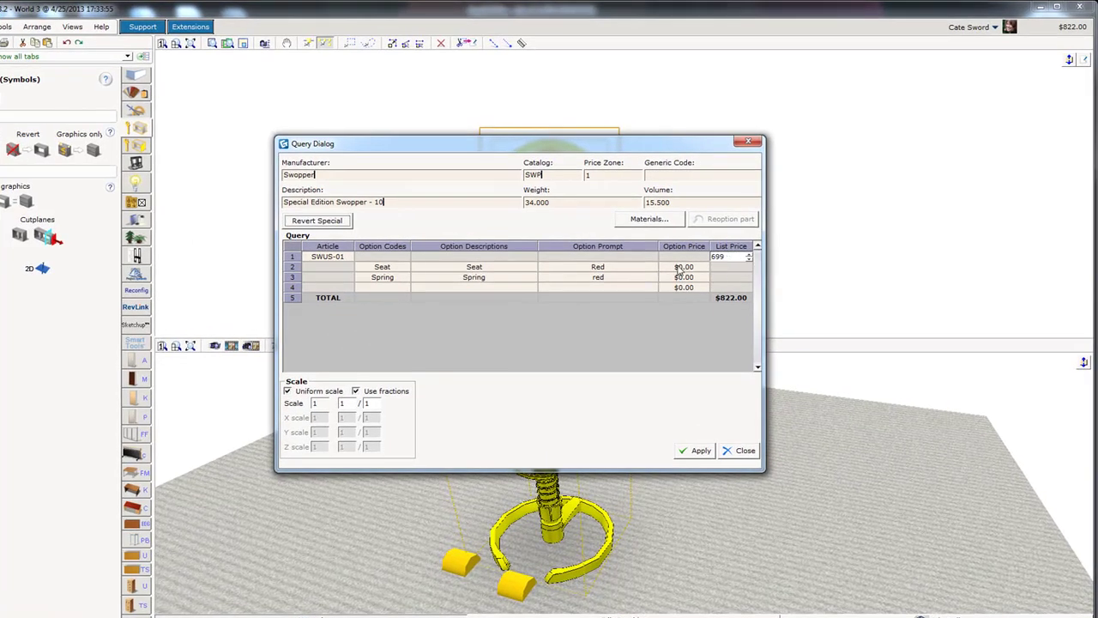
key(Return)
- Set the special's weight and volume to 0, apply the part information and close the query
drag(678, 207, 490, 207)
text(00)
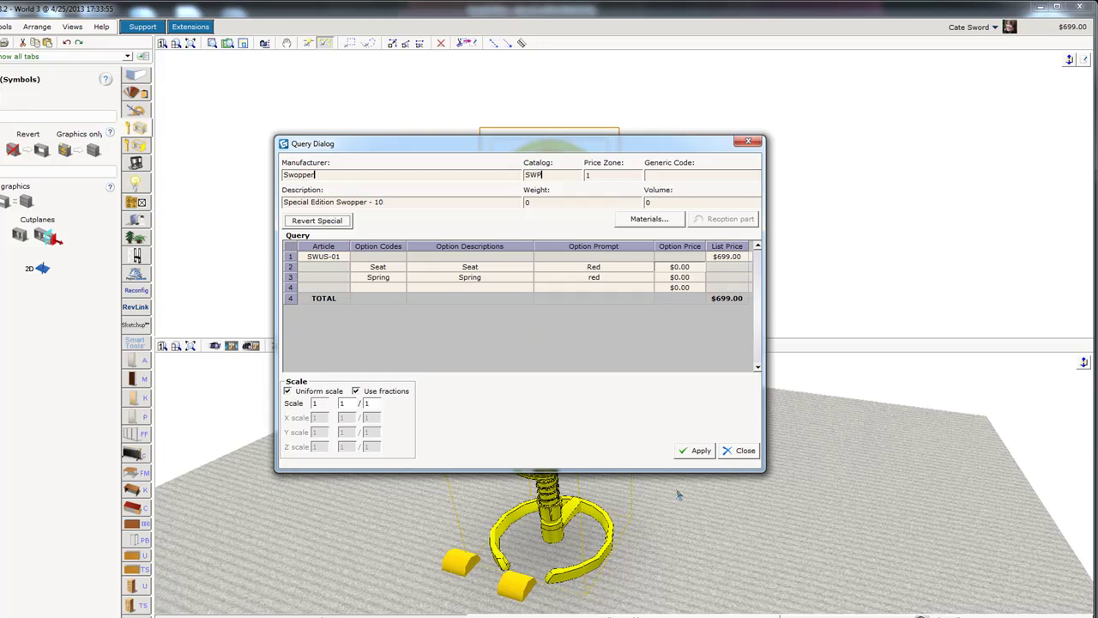
click(695, 452)
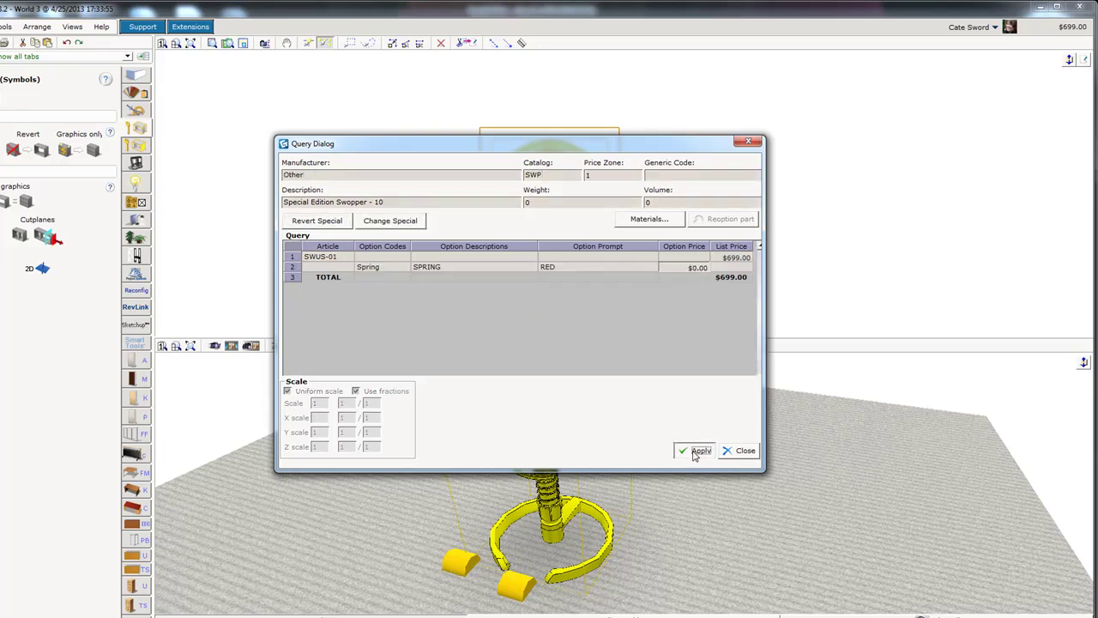
click(741, 452)
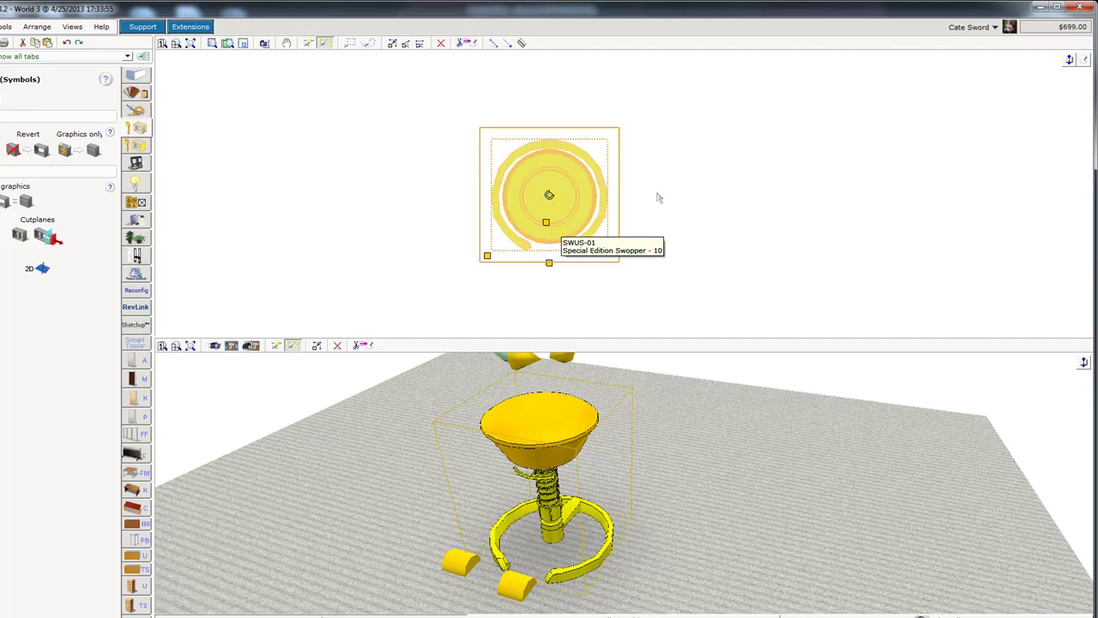
- Review the stool's line in the price calculation and set its install text to SW-01
click(1059, 27)
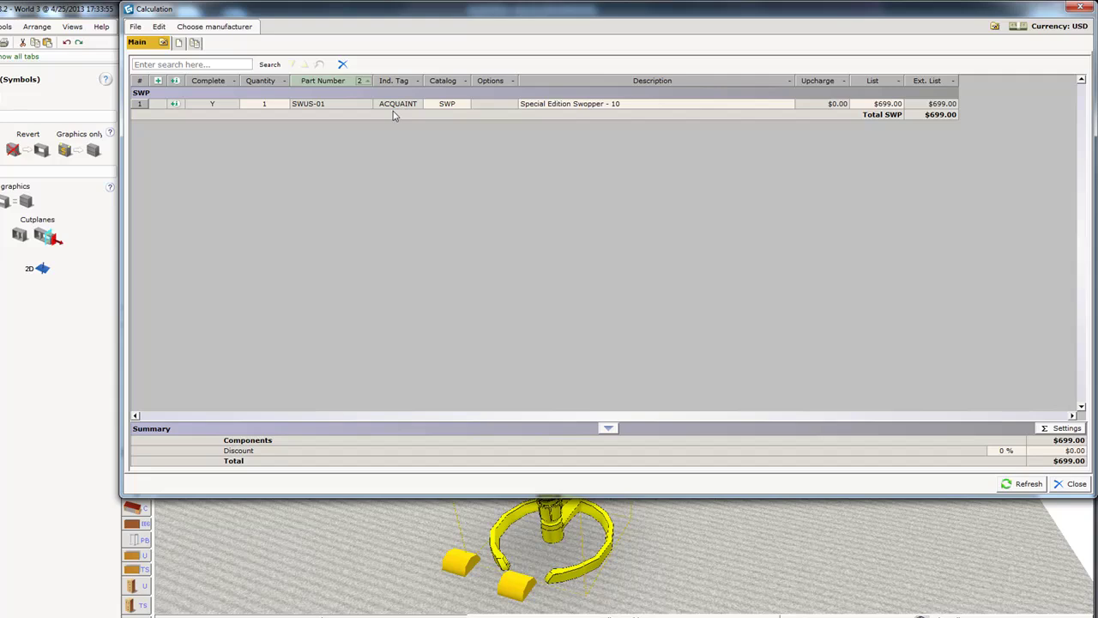
click(1082, 7)
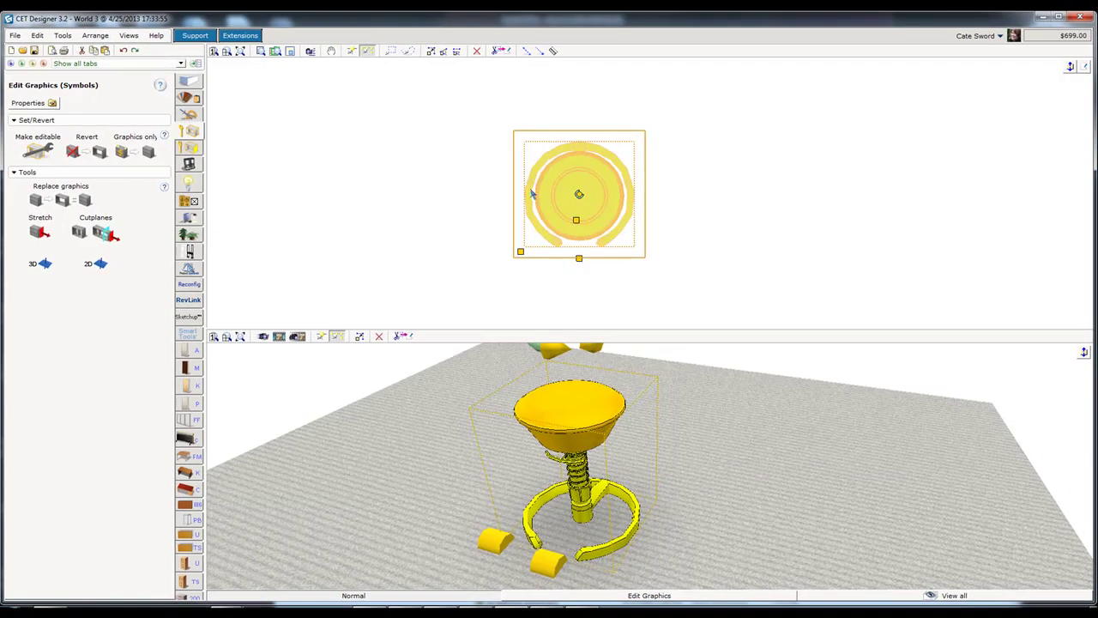
right_click(568, 187)
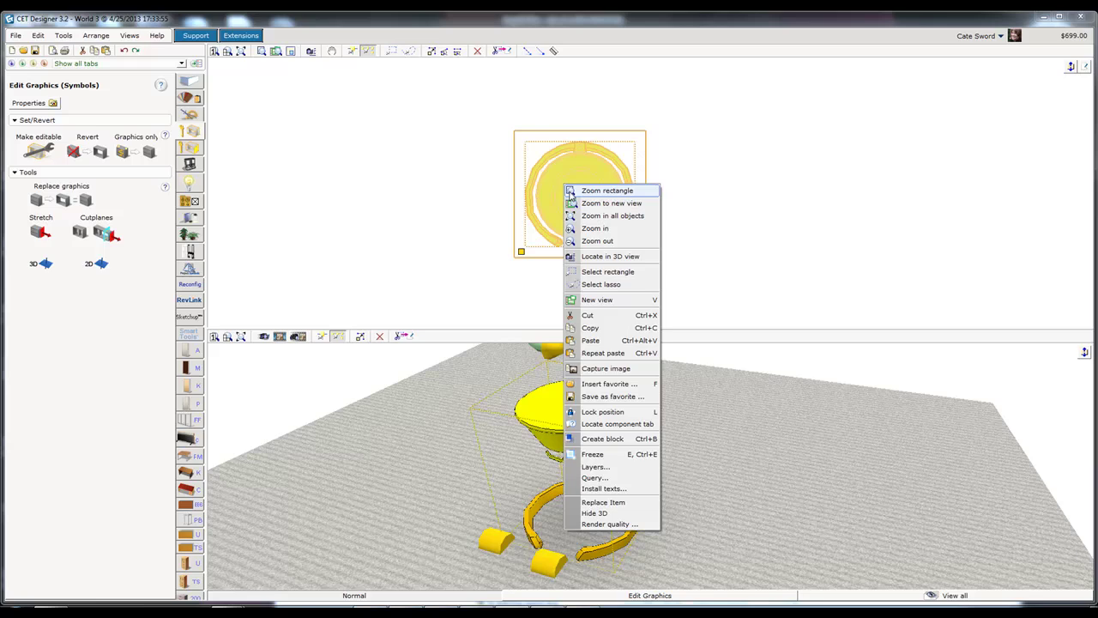
click(590, 491)
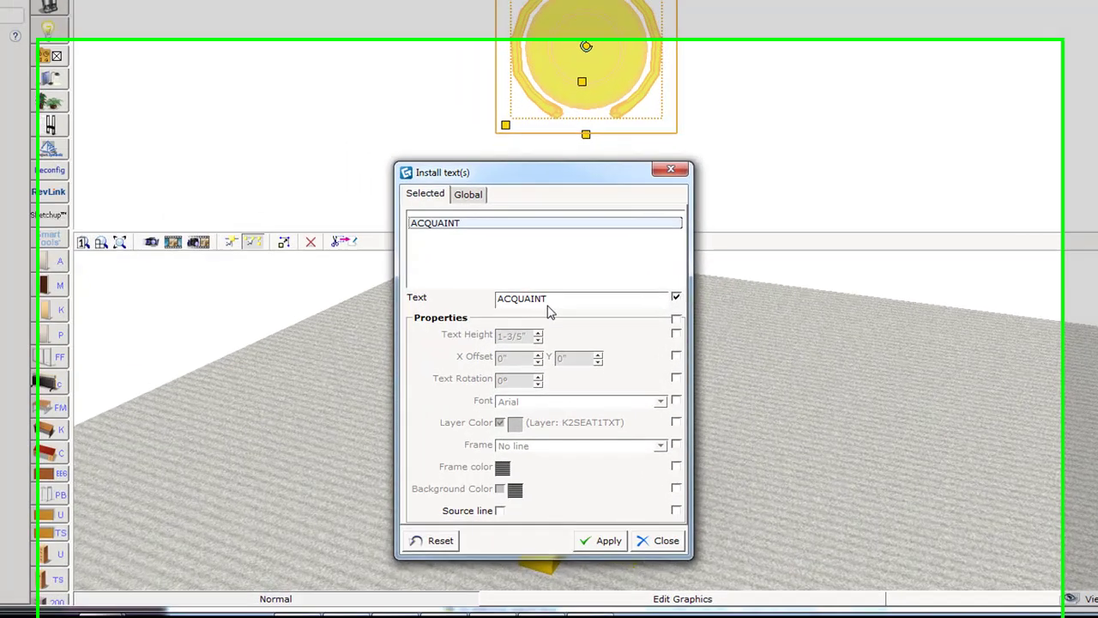
drag(543, 304, 464, 305)
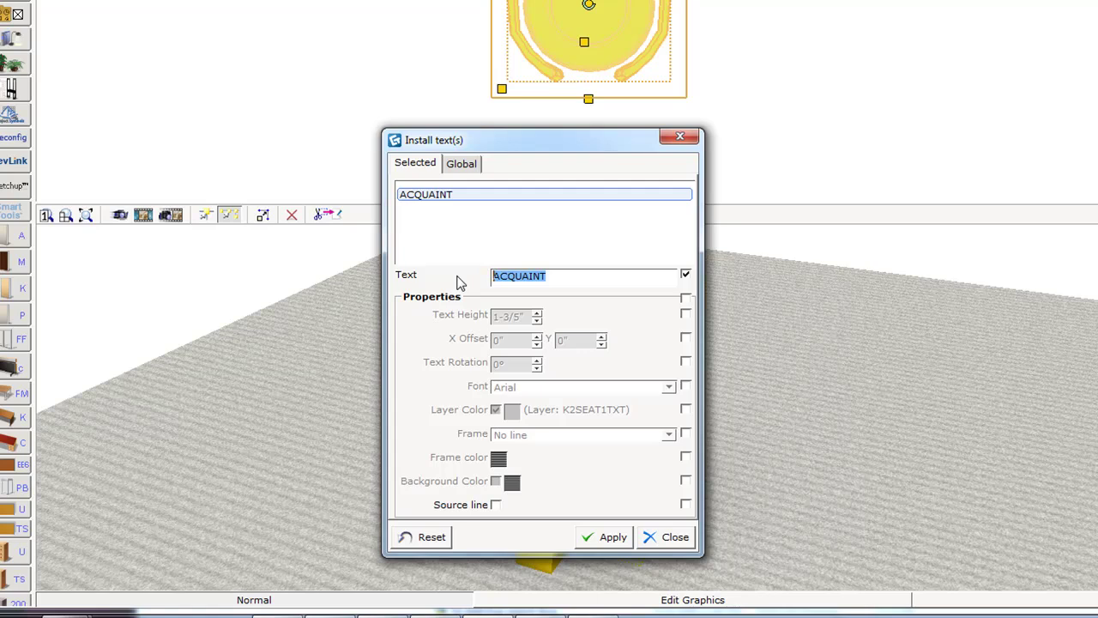
text(SW-01)
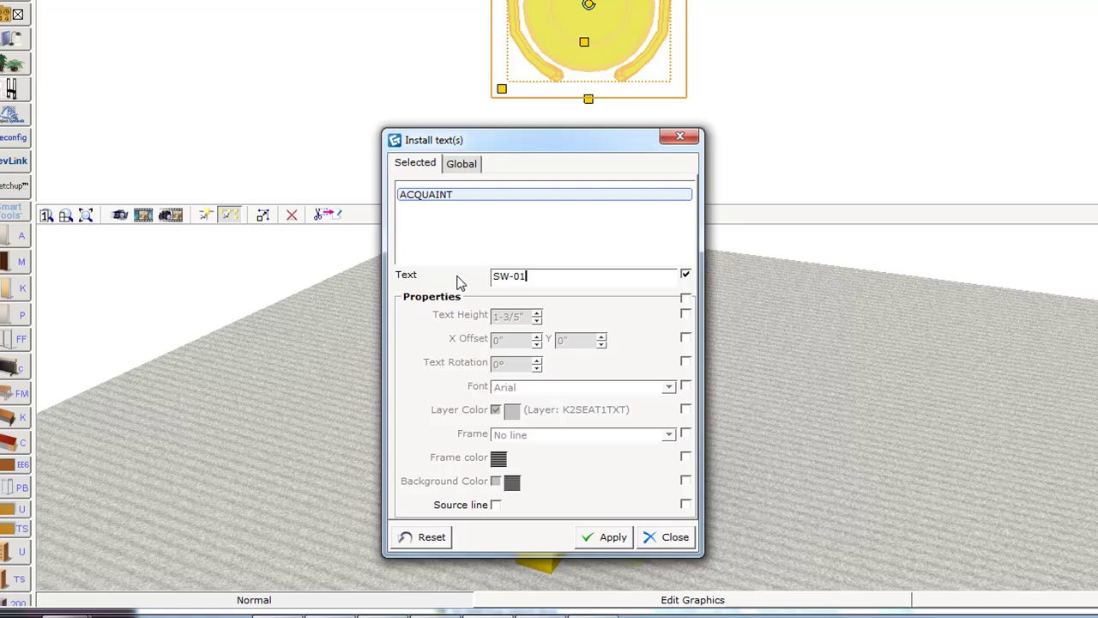
click(605, 537)
click(621, 554)
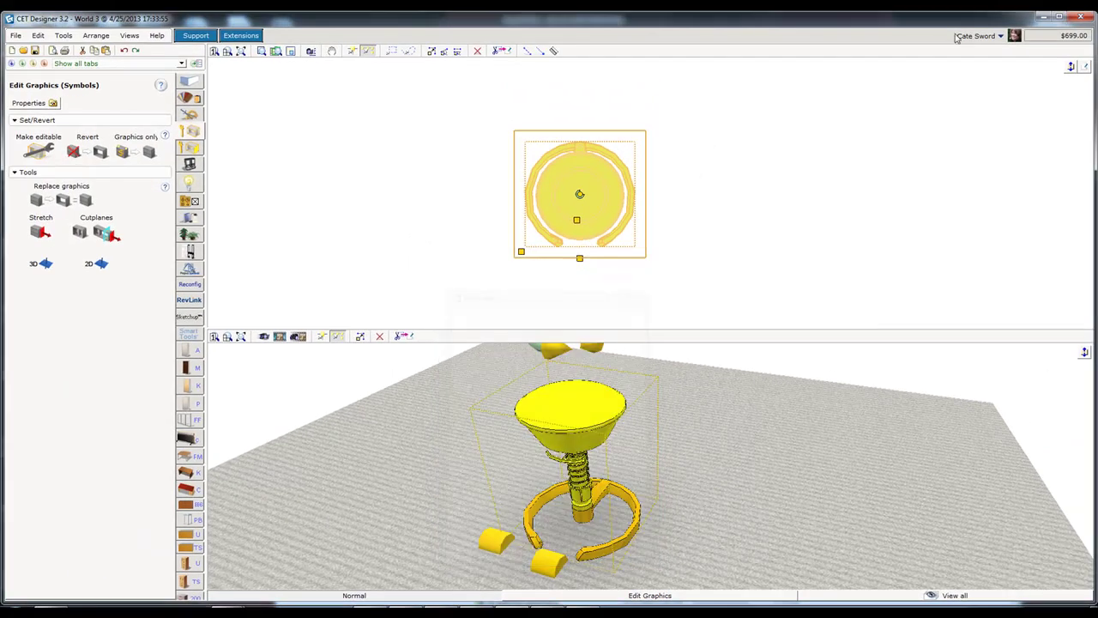
- Check the stool's individual tag in the calculation, close it and bring the whole stool into view
click(1073, 15)
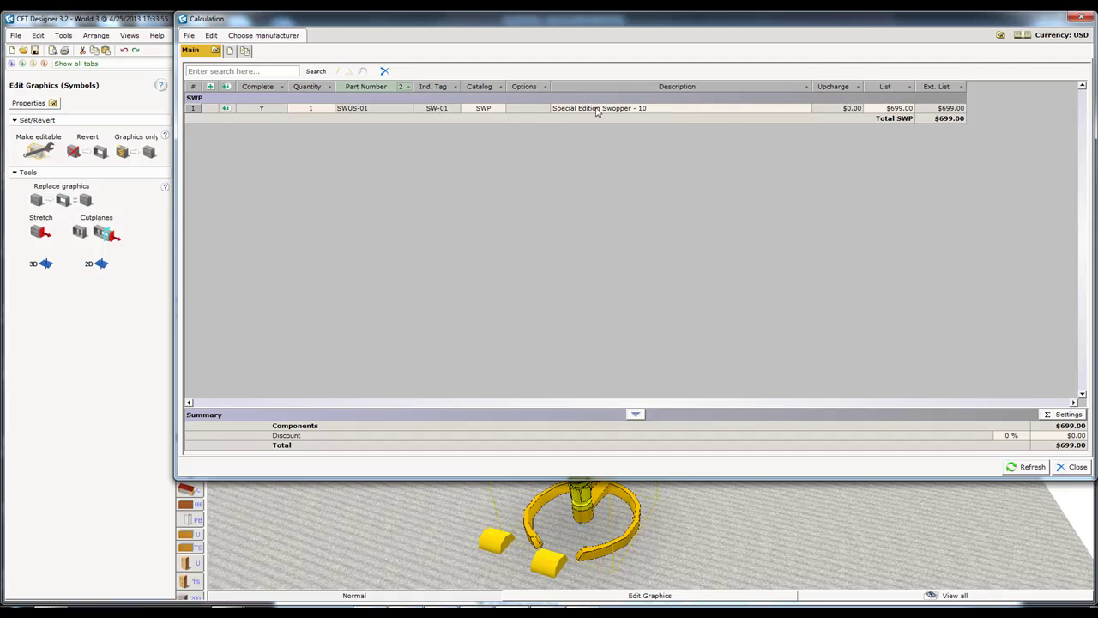
click(1082, 17)
mouse_move(616, 520)
middle_down()
mouse_move(595, 498)
mouse_move(613, 485)
mouse_move(628, 508)
middle_up()
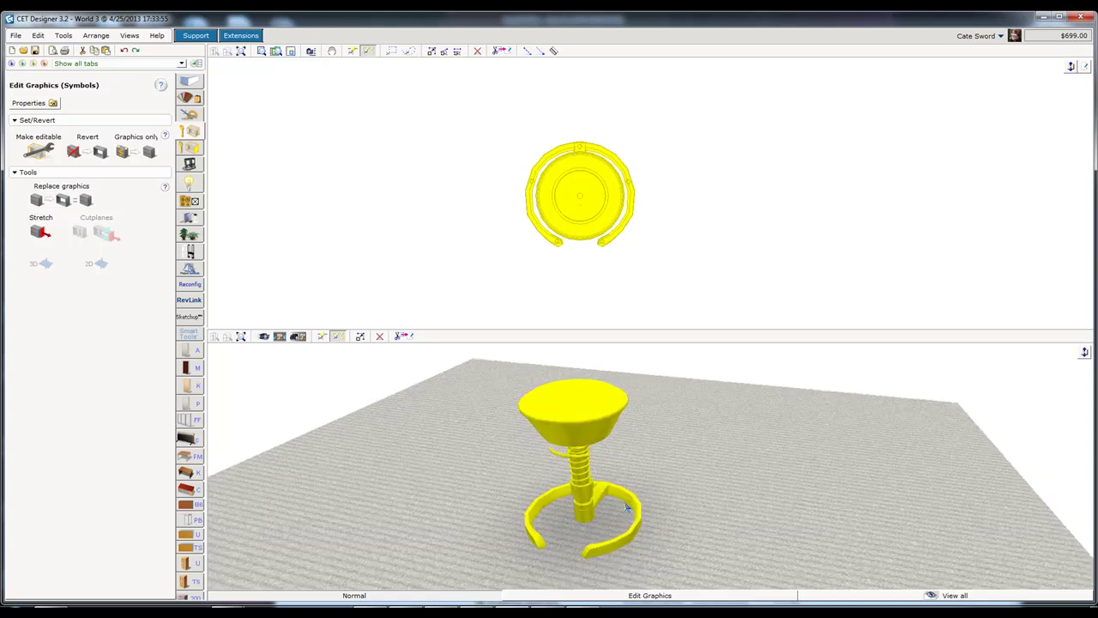
scroll(513, 236, up, 1)
middle_drag(513, 236, 392, 270)
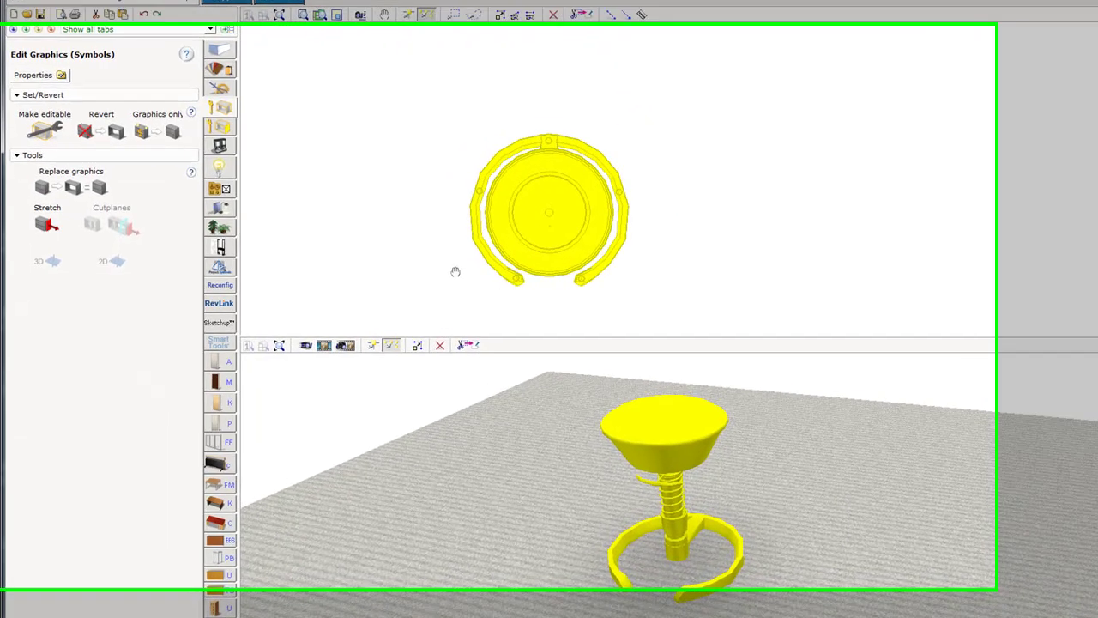
- Apply the predefined Red color material to the whole stool
click(244, 49)
click(76, 147)
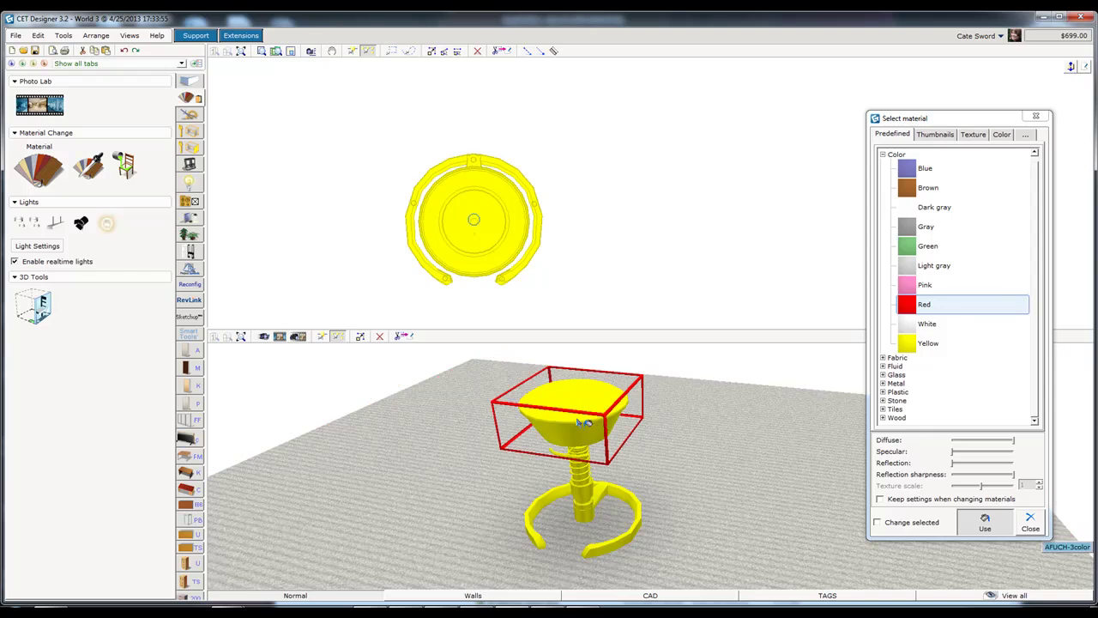
click(584, 423)
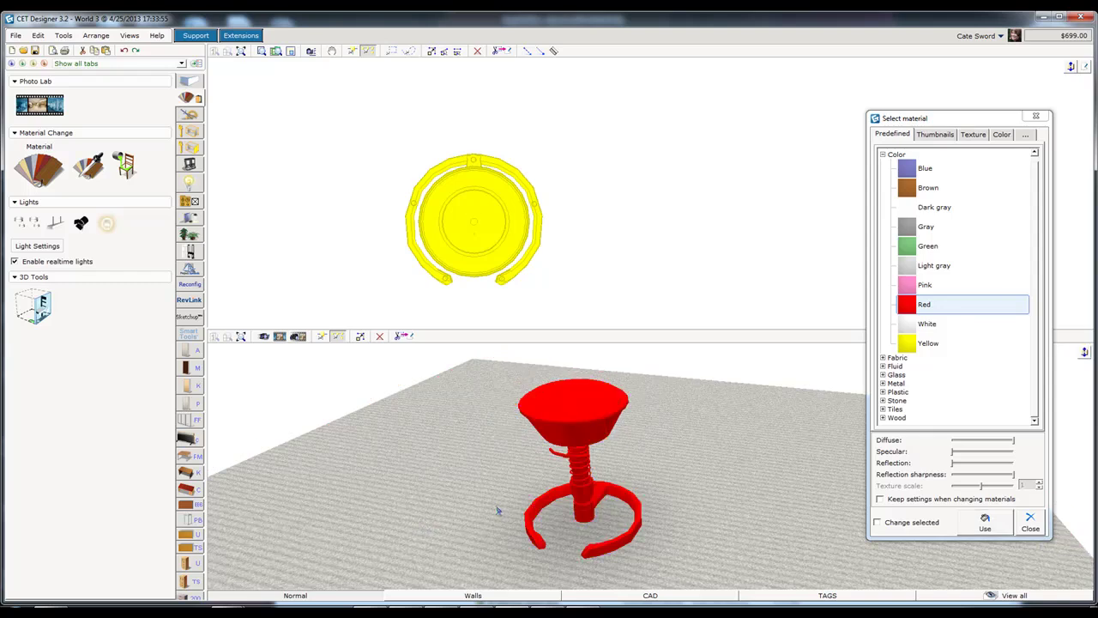
- Apply the Dark metal material to the whole stool in the 3D view and close the material selection
mouse_move(498, 510)
middle_down()
mouse_move(475, 484)
mouse_move(506, 497)
mouse_move(499, 504)
middle_up()
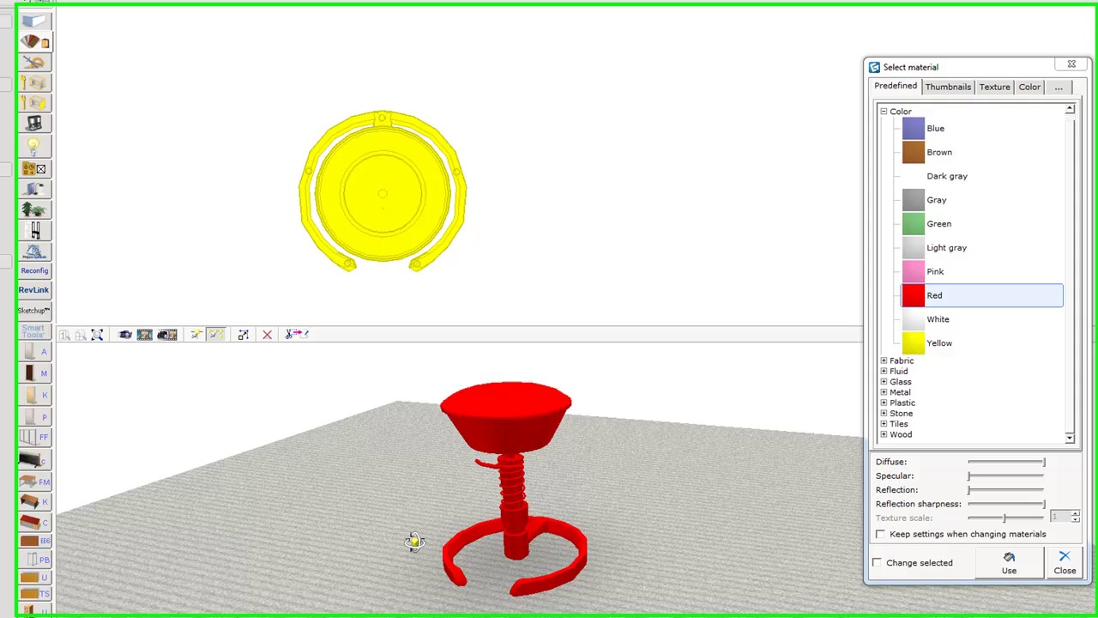
scroll(905, 138, up, 1)
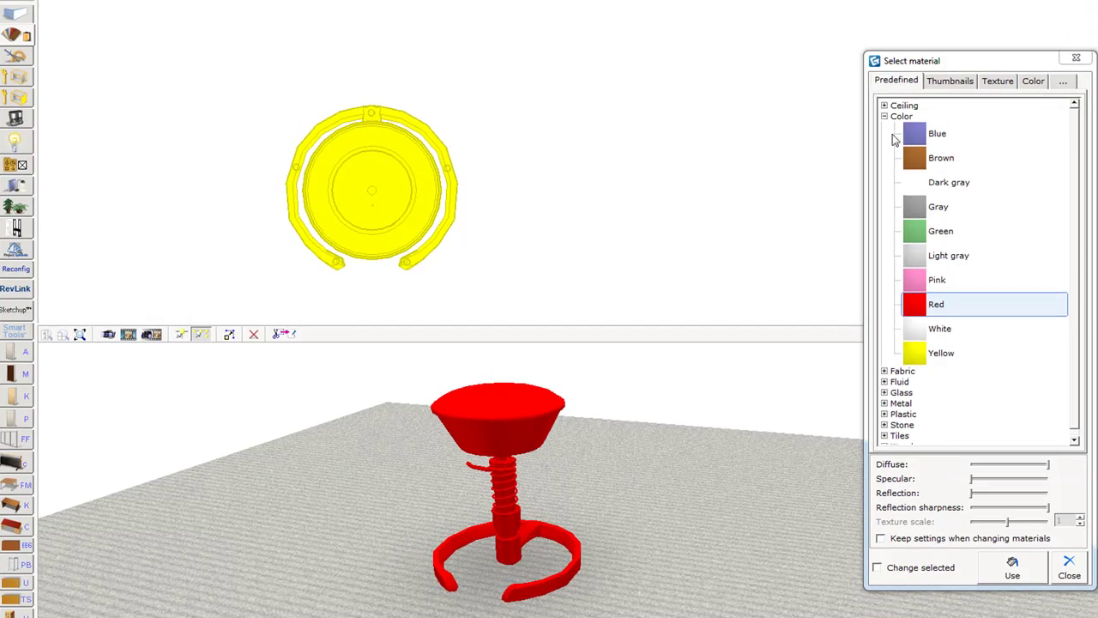
click(886, 404)
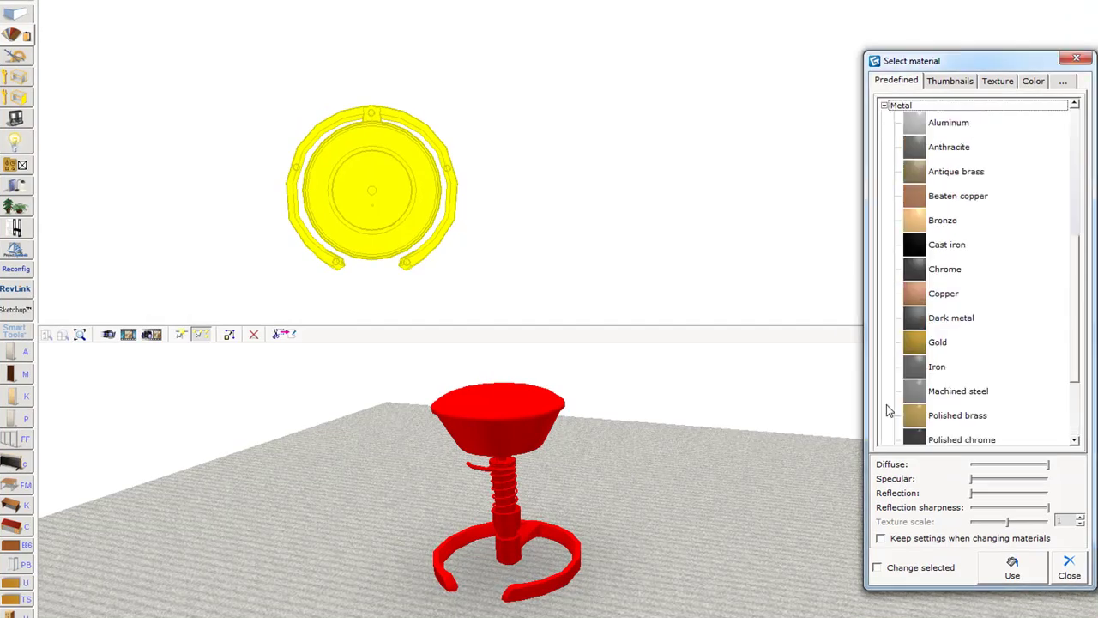
click(913, 319)
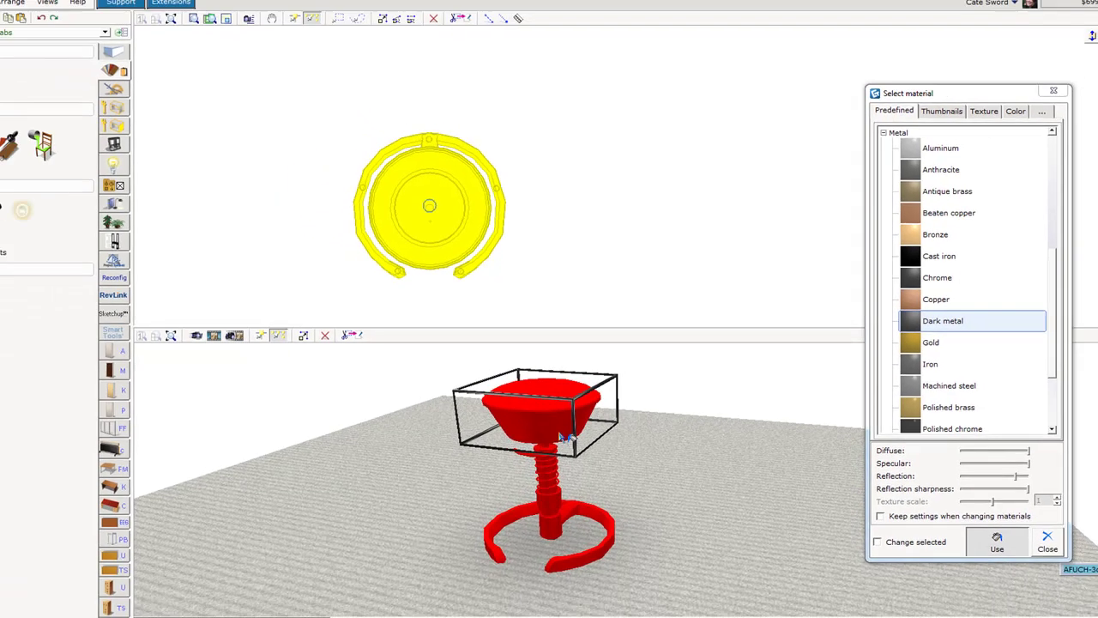
click(535, 444)
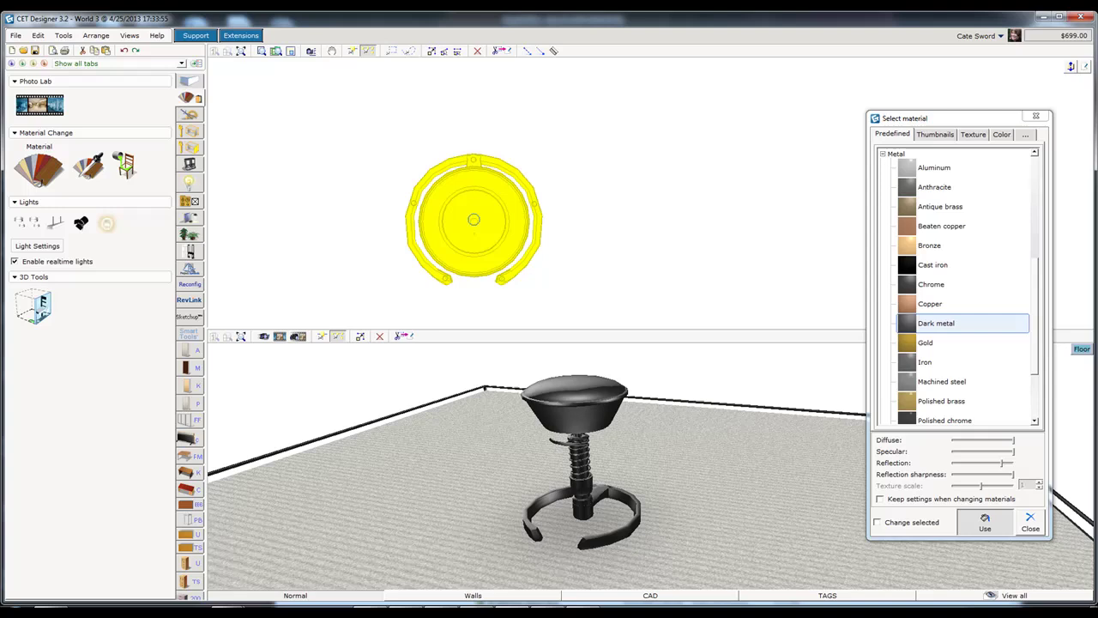
key(Escape)
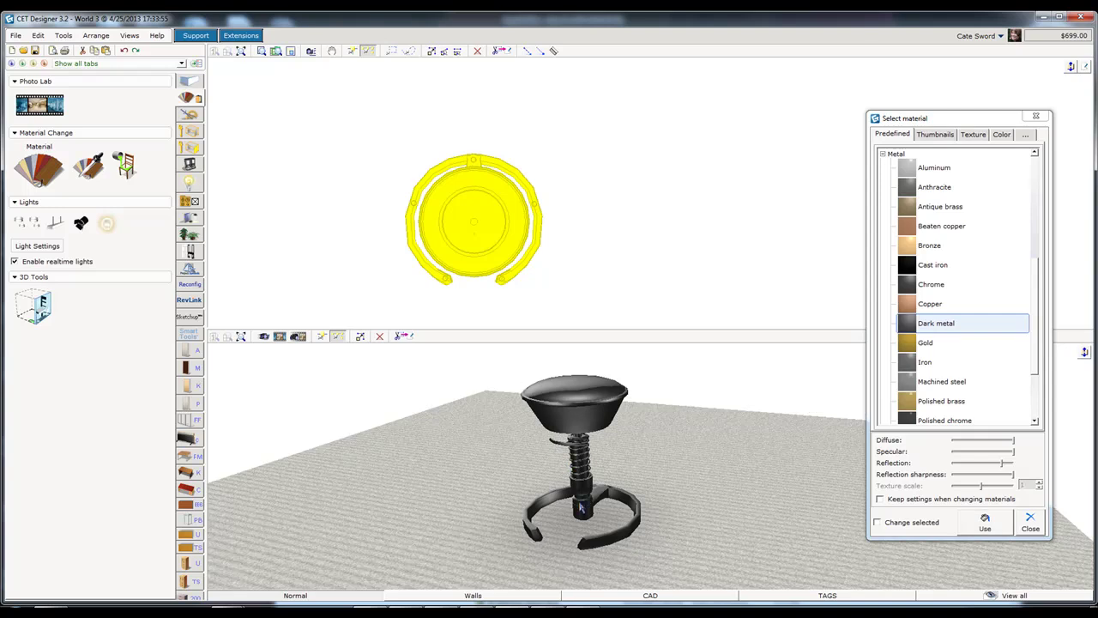
click(1035, 116)
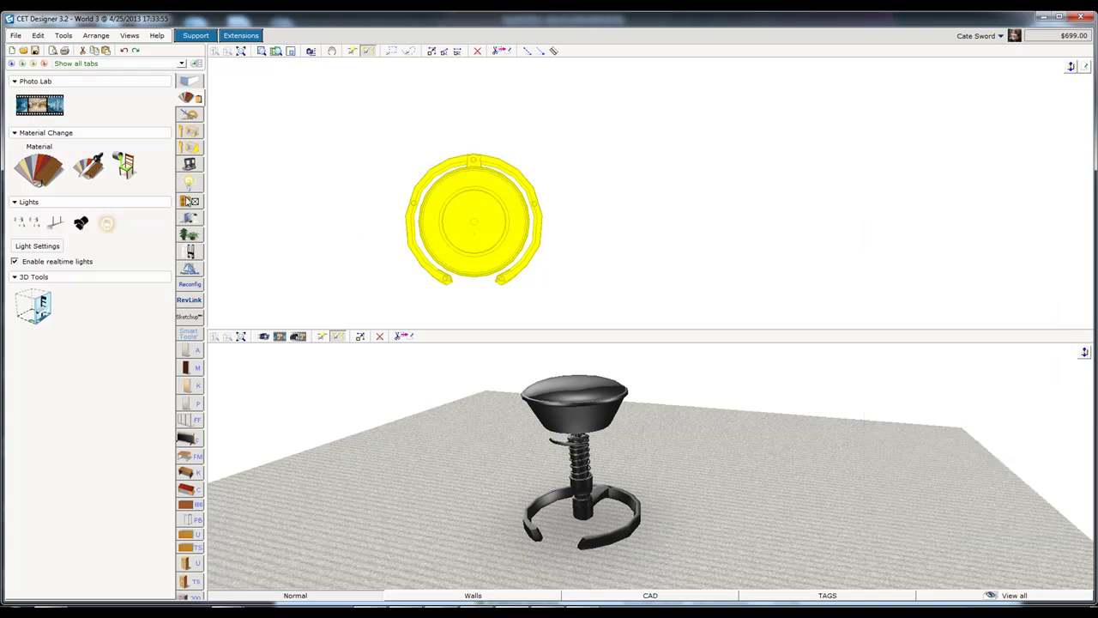
- Set mesh editing to select individual meshes, try it on the seat and center column, and clear the selection
click(189, 148)
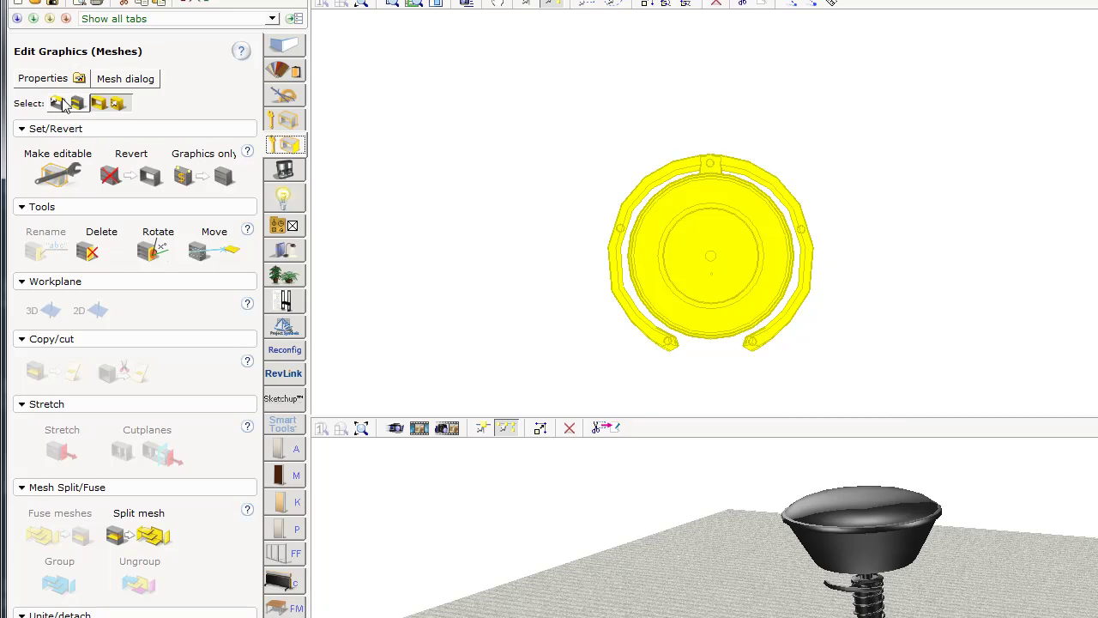
click(63, 101)
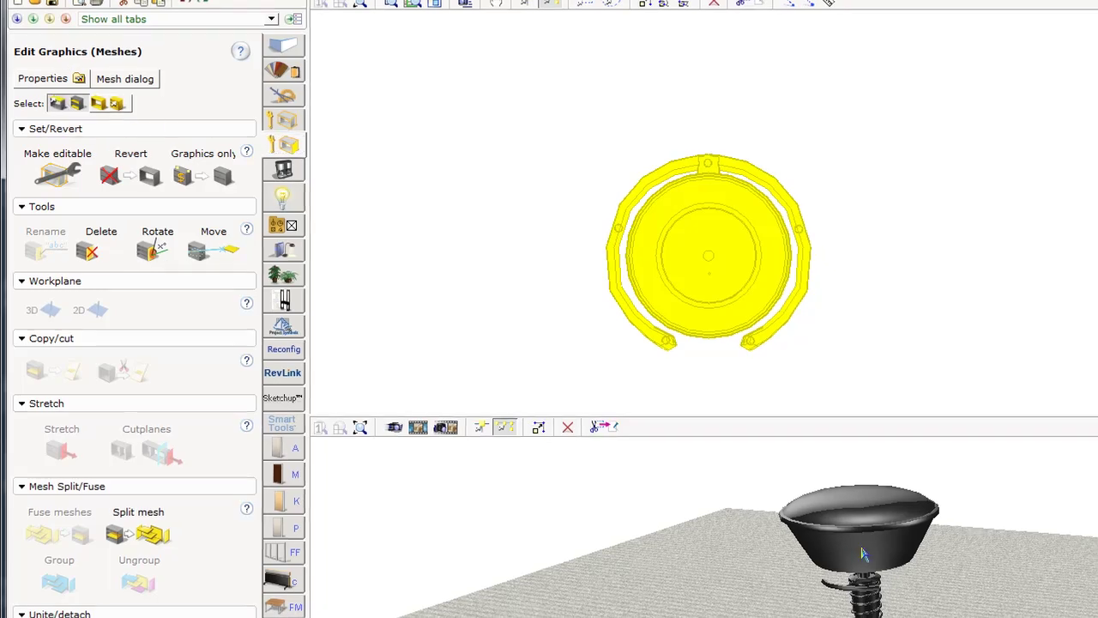
click(863, 556)
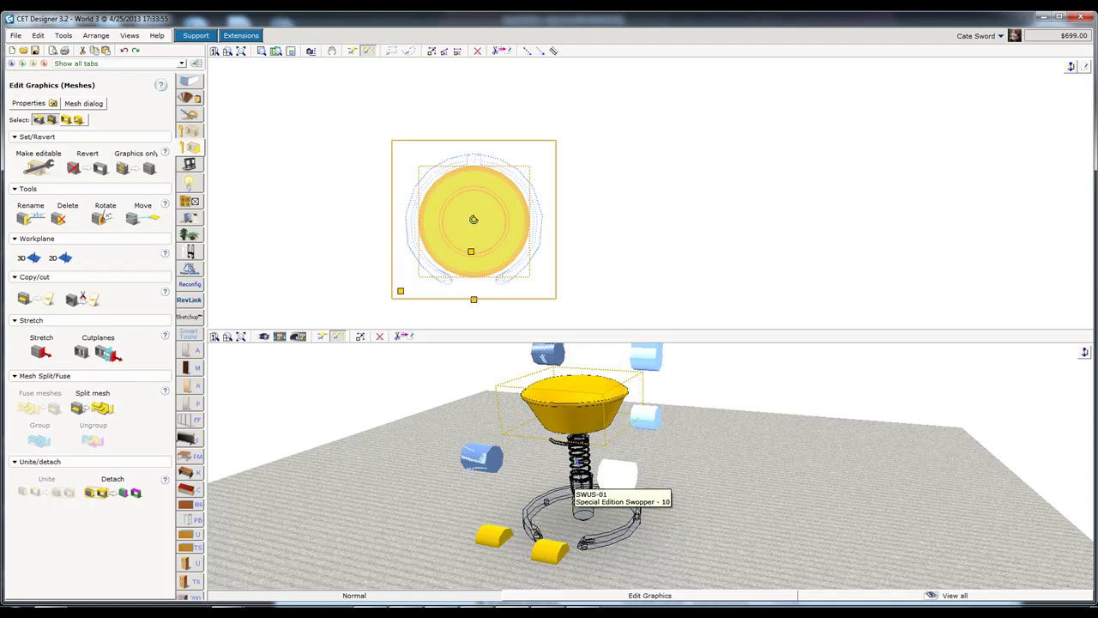
click(578, 462)
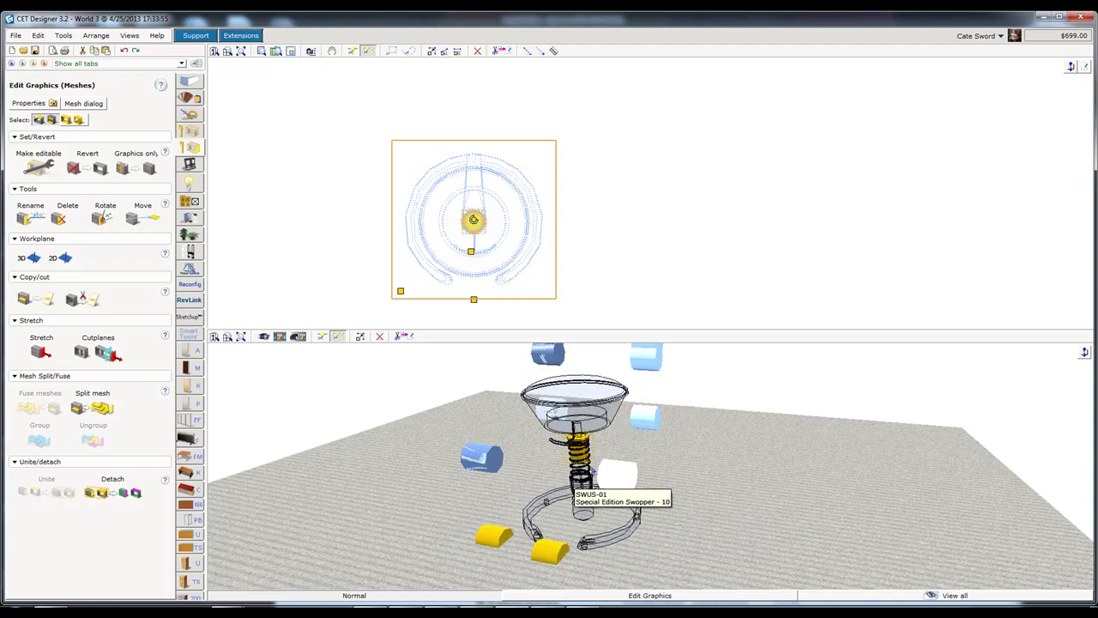
scroll(584, 466, up, 3)
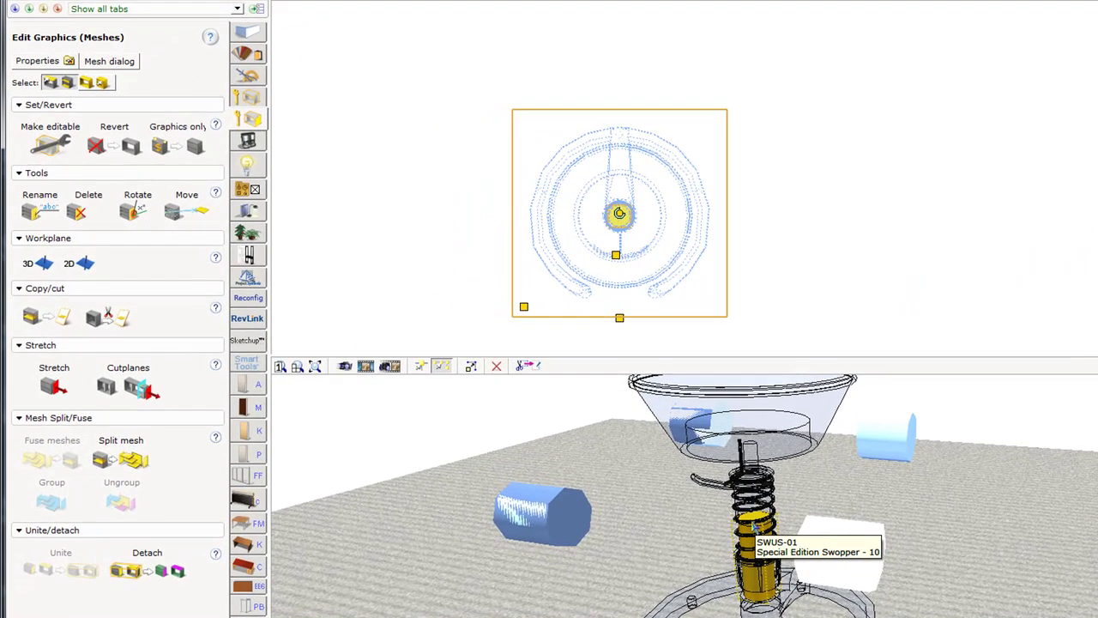
click(751, 445)
click(1050, 561)
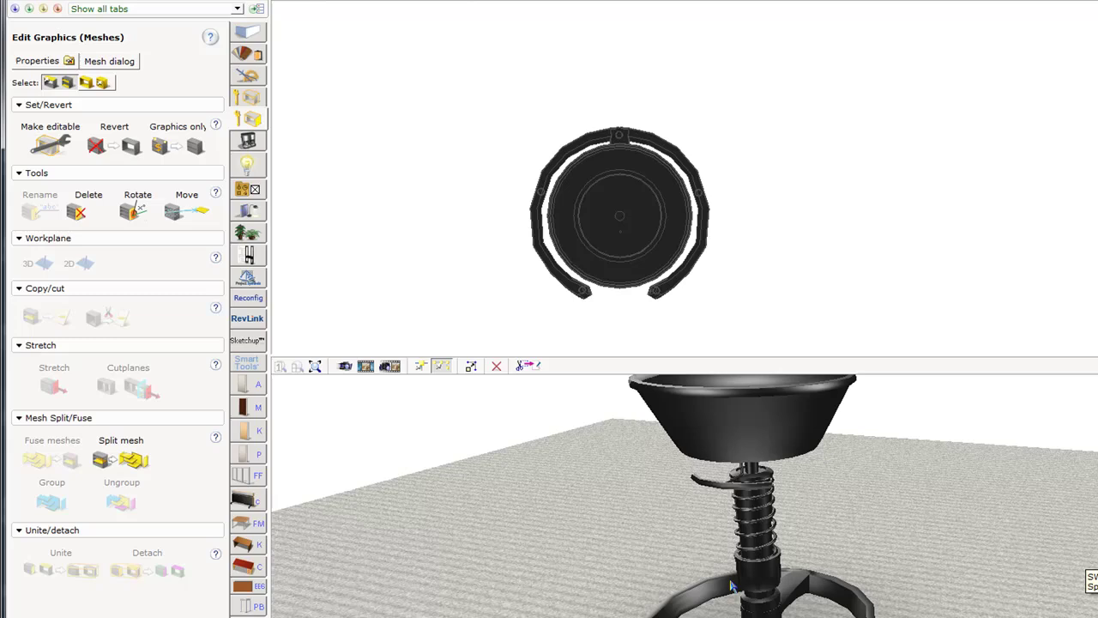
- Select the spring mesh together with the seat mesh and rename both to Red
click(762, 562)
click(764, 566)
middle_drag(948, 584, 905, 577)
scroll(785, 530, up, 2)
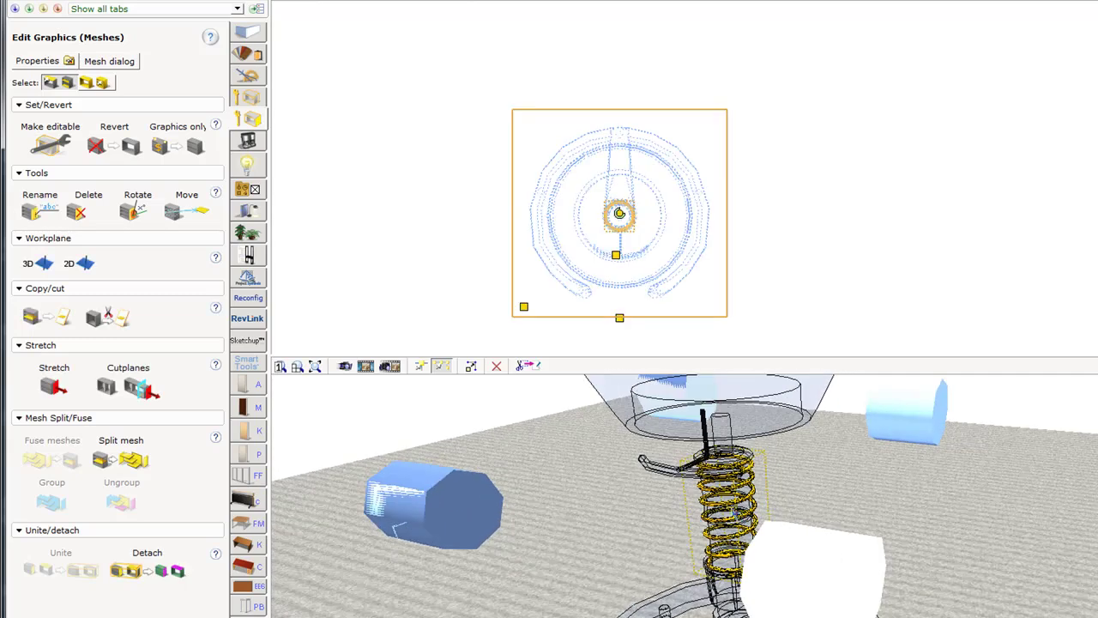
scroll(791, 491, down, 2)
scroll(790, 492, up, 1)
middle_drag(791, 492, 761, 504)
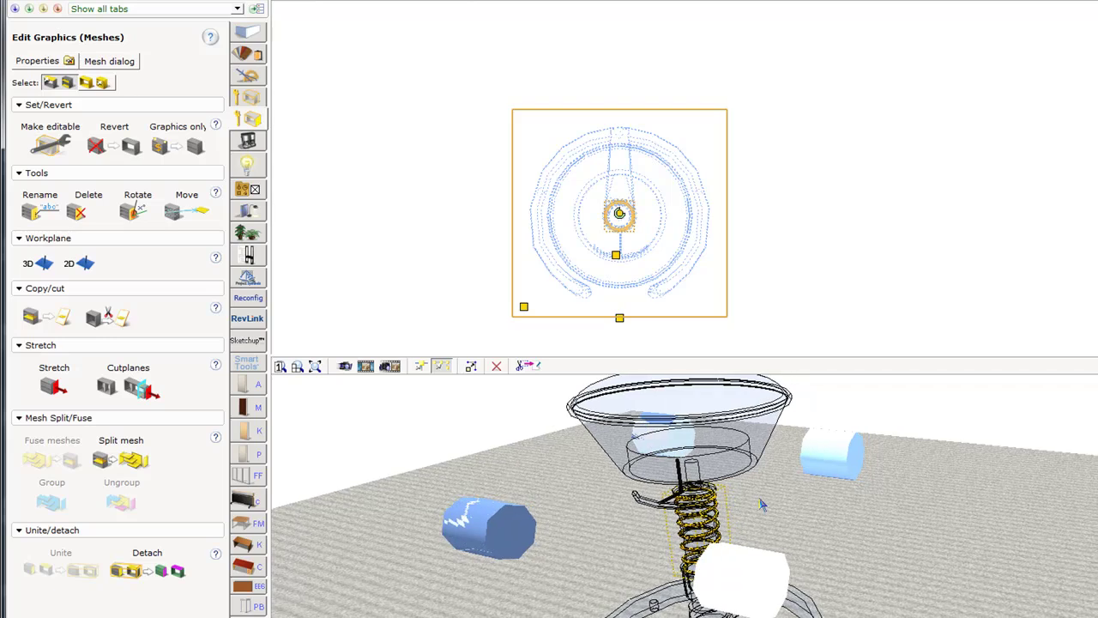
click(687, 441)
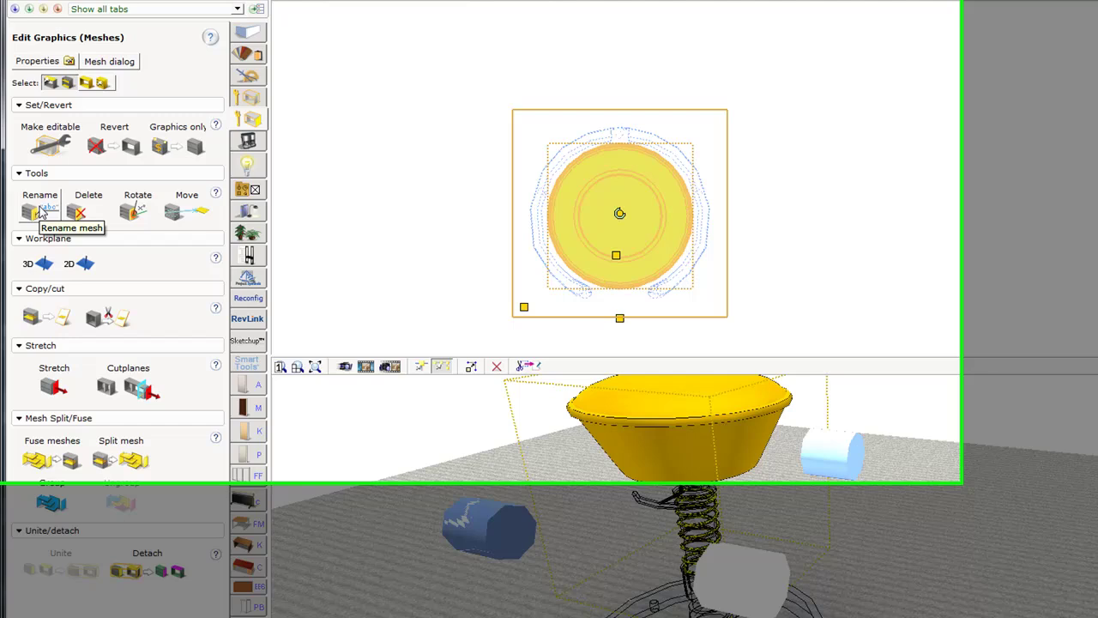
click(38, 213)
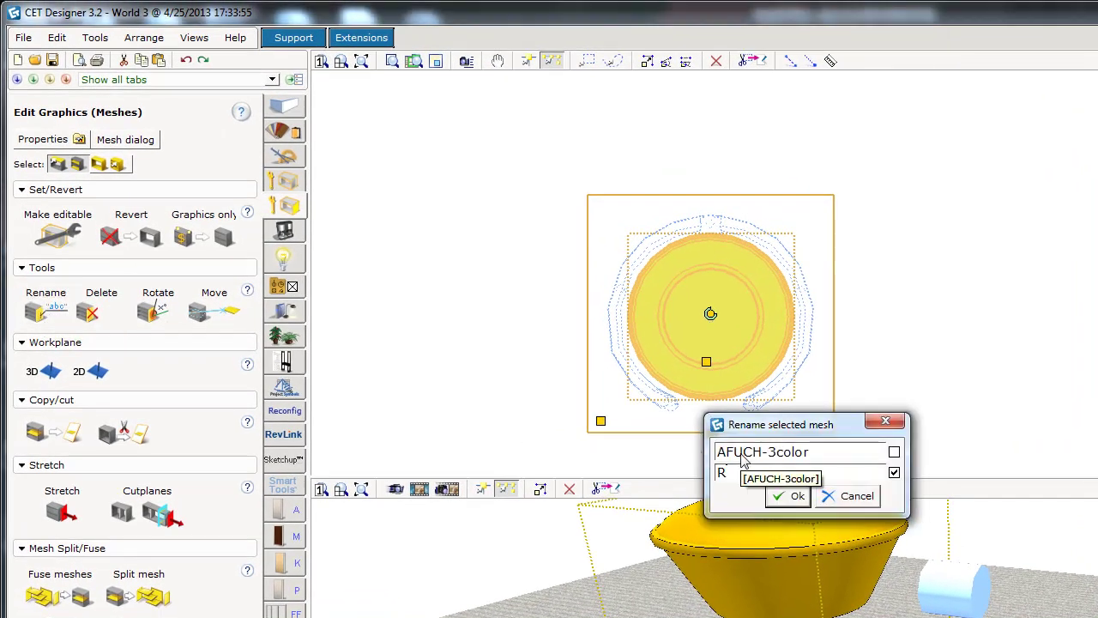
text(Red)
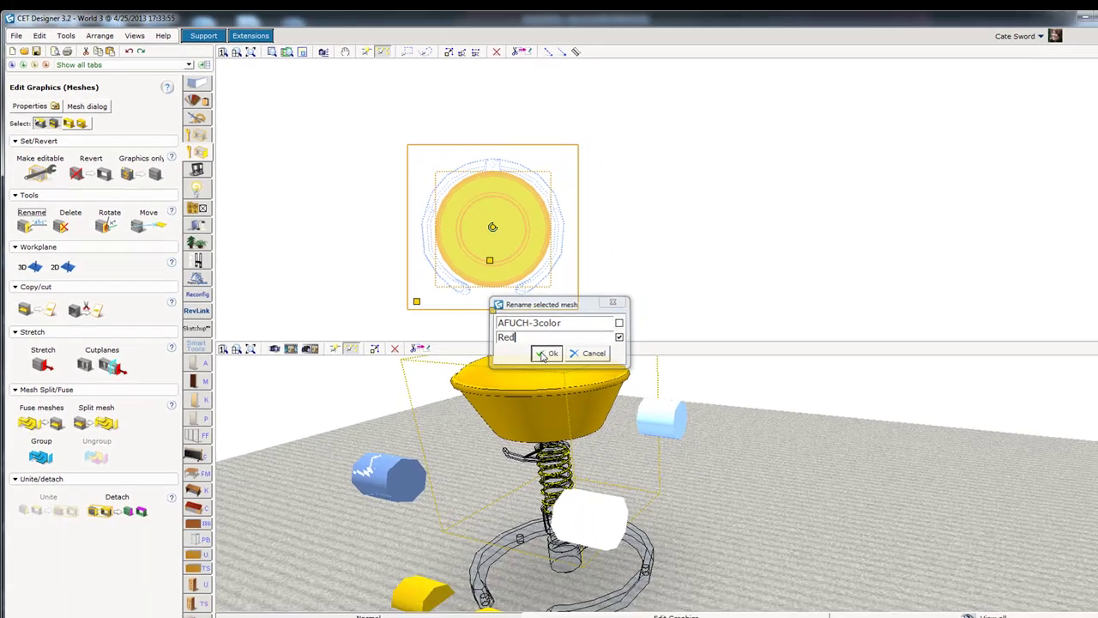
click(777, 493)
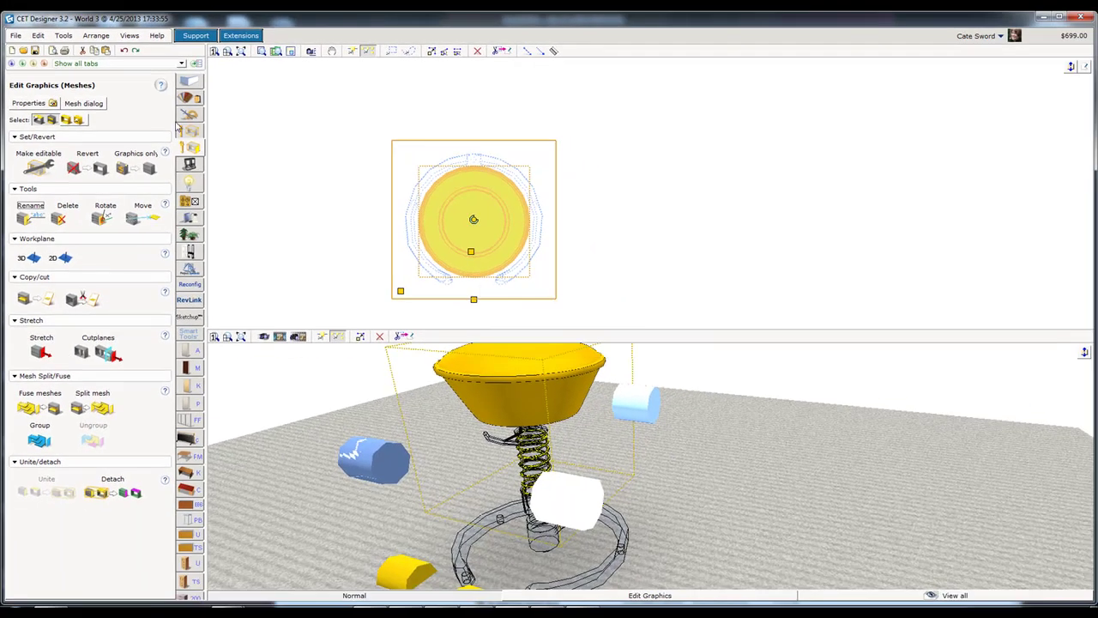
- Apply the predefined Red color material only to the AFUCH-3color/Red meshes of the seat and spring
click(37, 174)
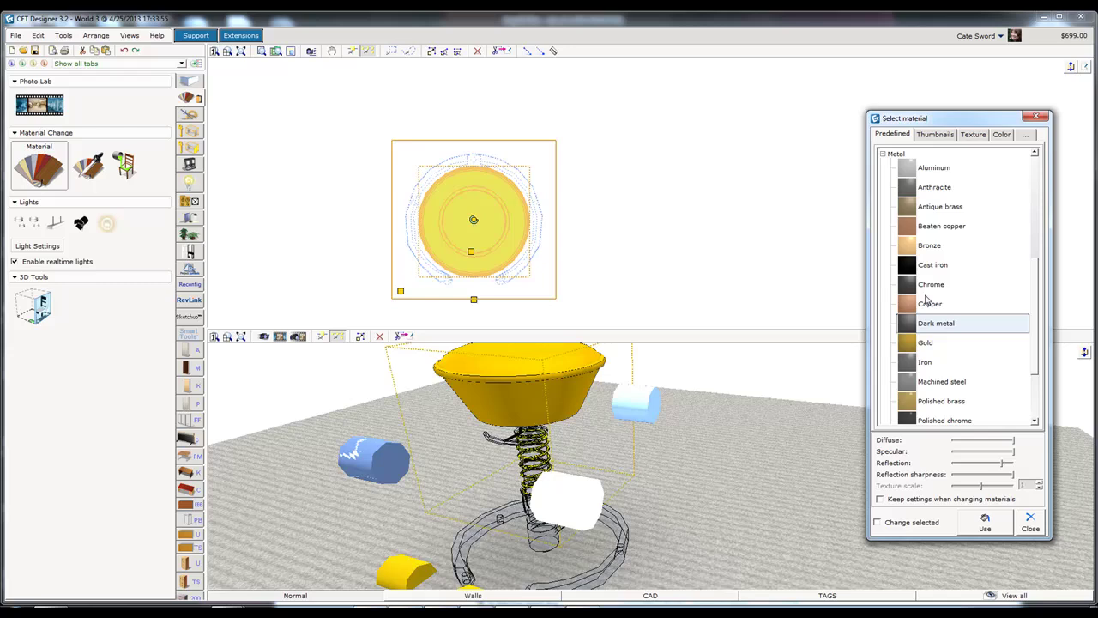
click(882, 155)
click(906, 313)
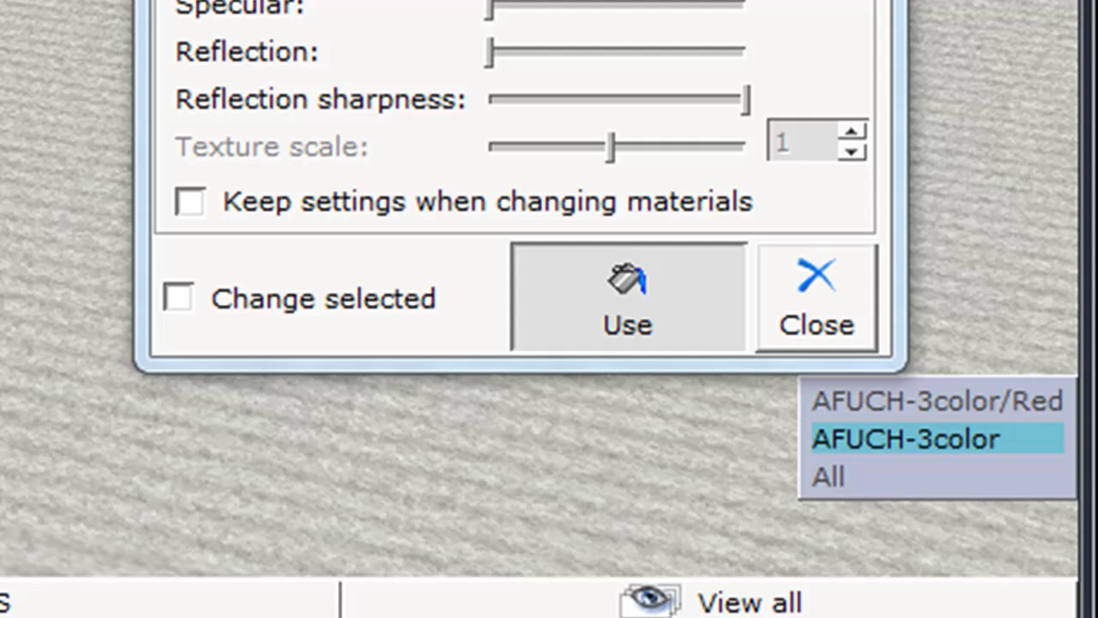
key(Tab)
key(Tab)
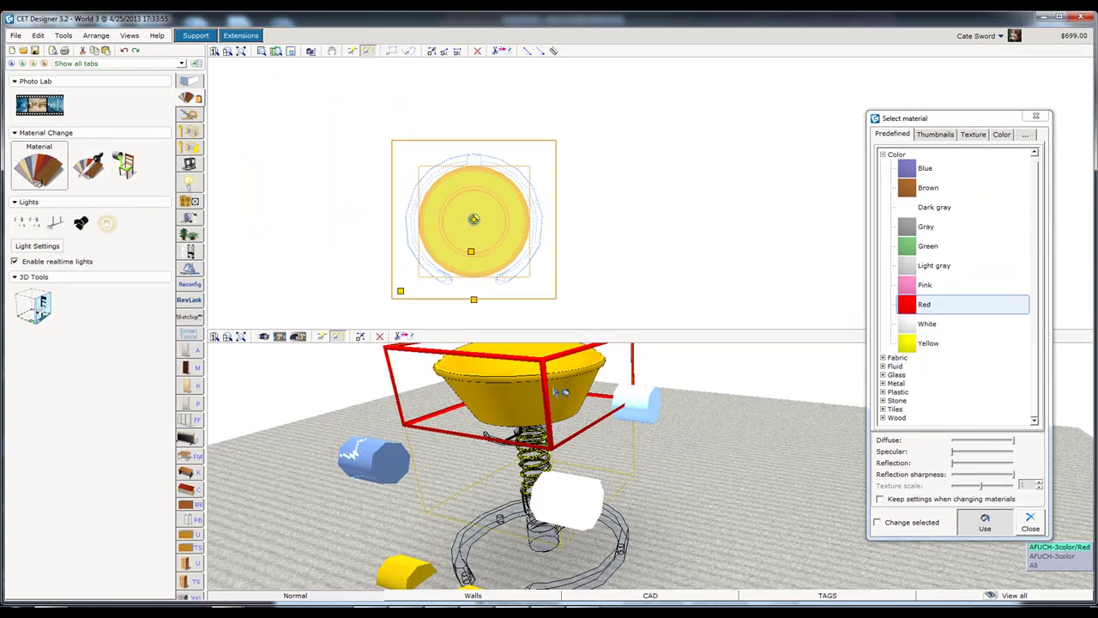
right_click(555, 392)
click(681, 503)
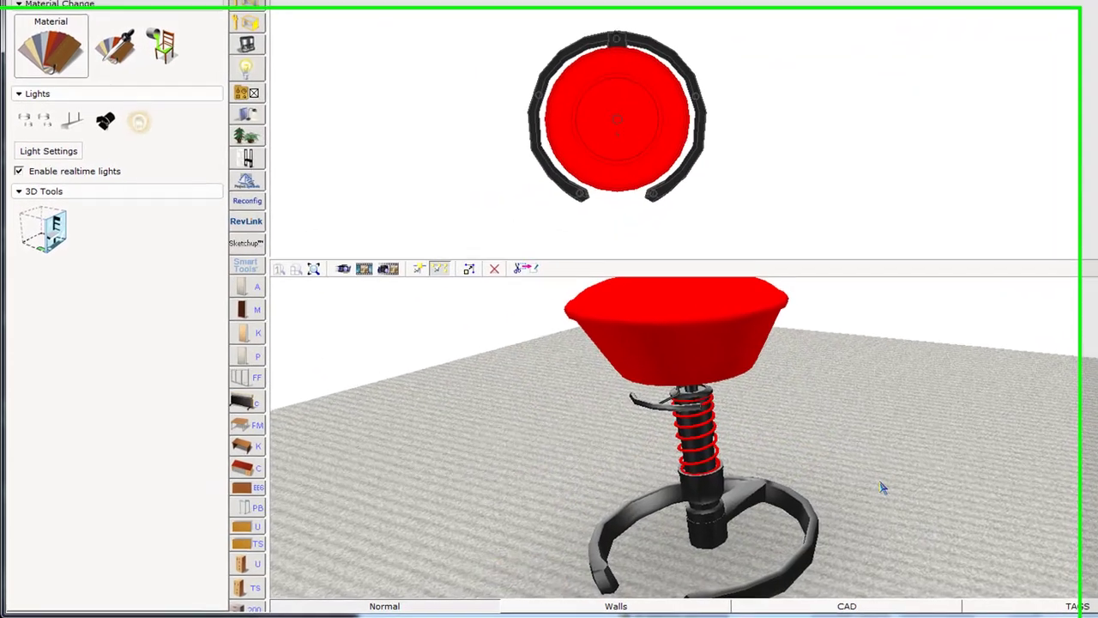
- Inspect the recolored stool from several angles and look at its option for saving as a favorite
drag(679, 503, 660, 512)
drag(877, 497, 857, 489)
right_drag(856, 476, 850, 510)
drag(850, 510, 902, 487)
middle_drag(903, 486, 812, 497)
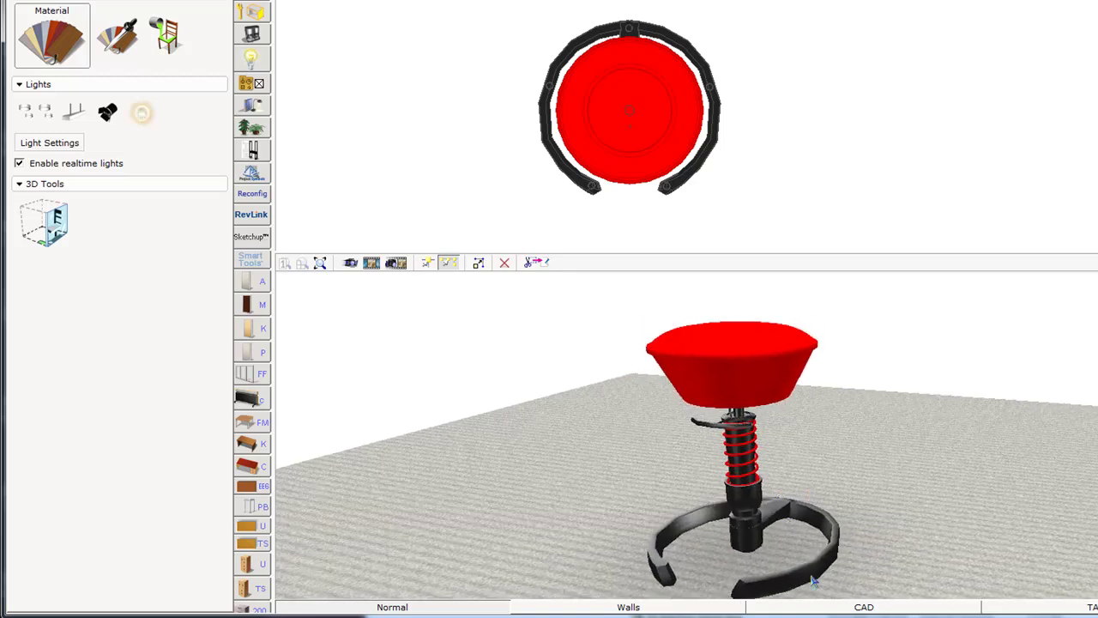
middle_drag(711, 443, 621, 496)
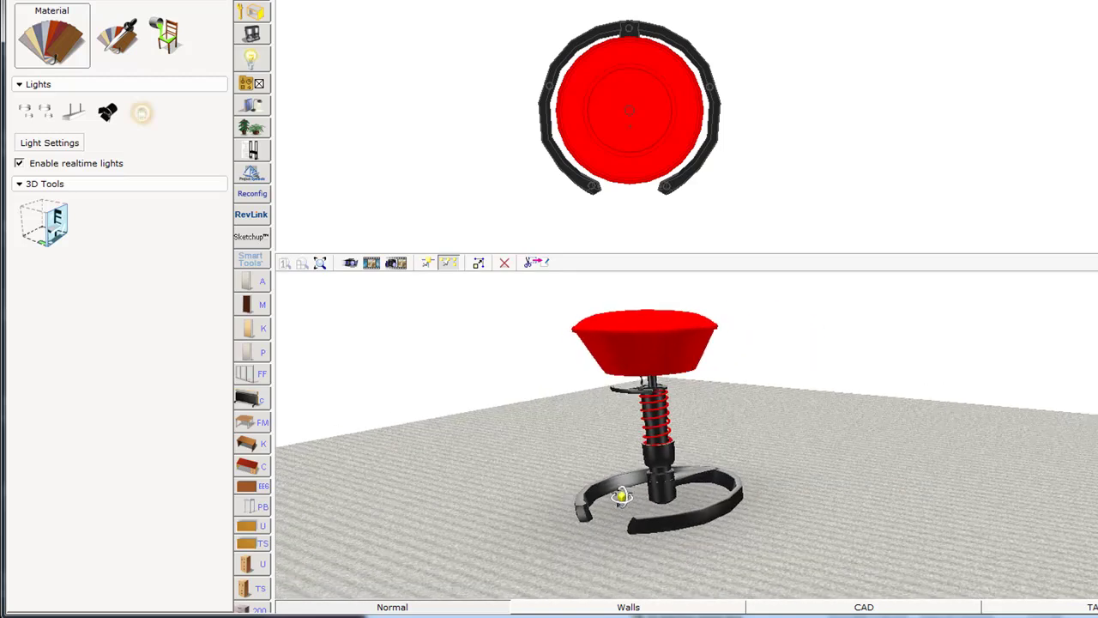
right_click(682, 109)
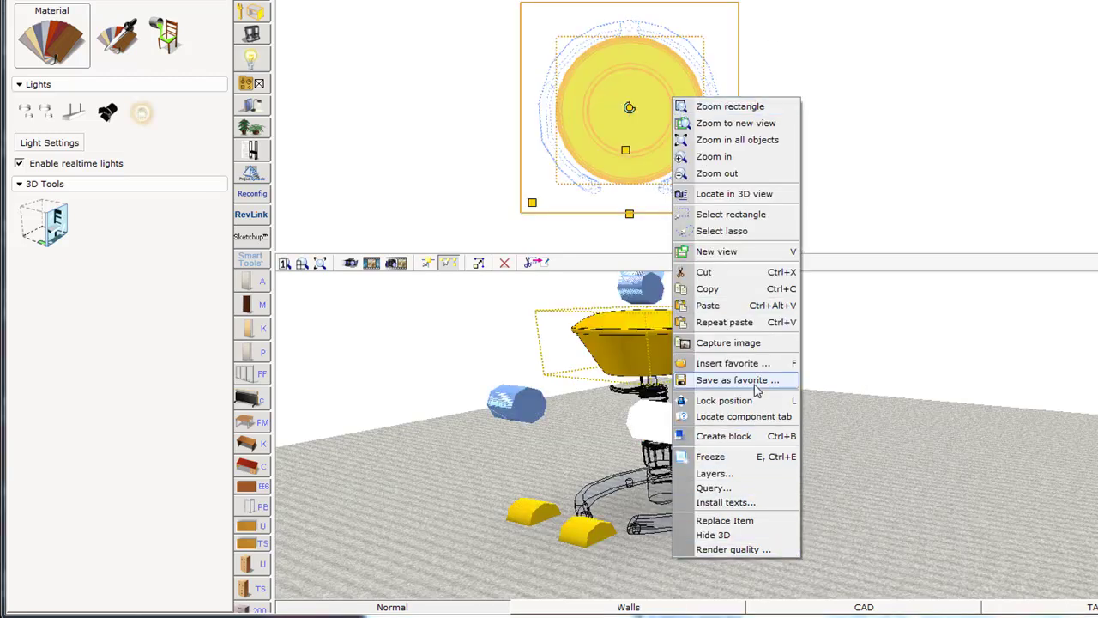
click(925, 453)
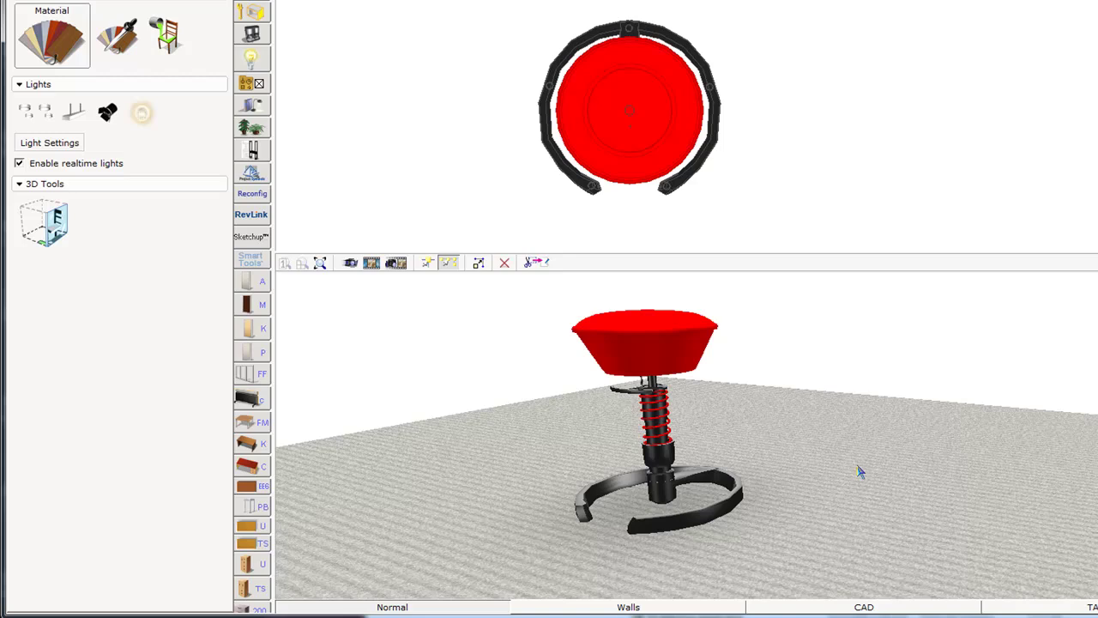
middle_drag(778, 401, 790, 444)
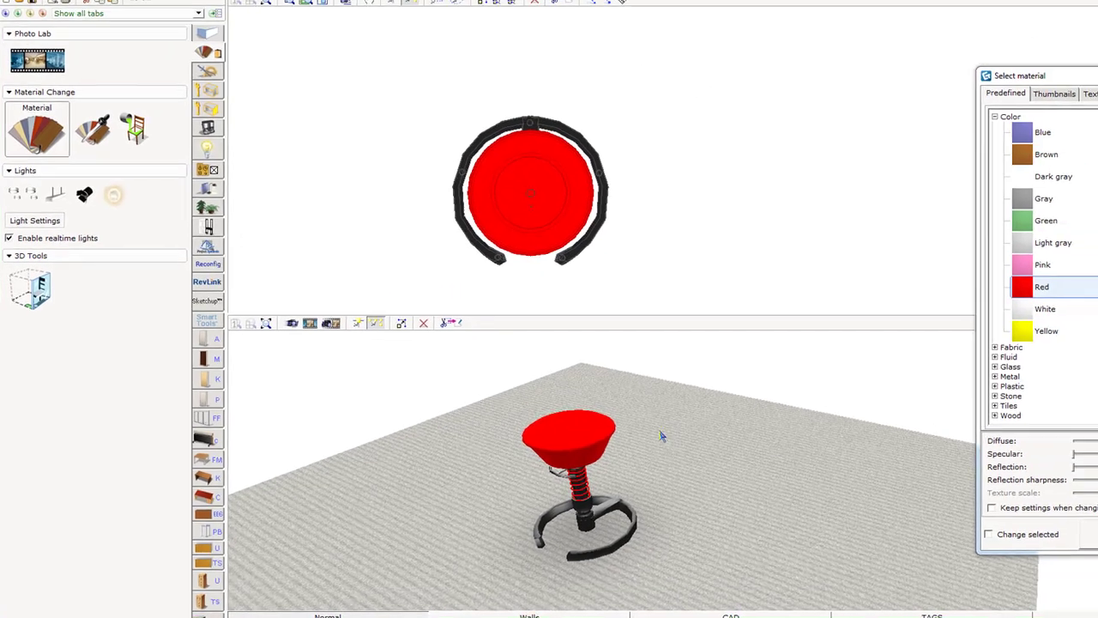